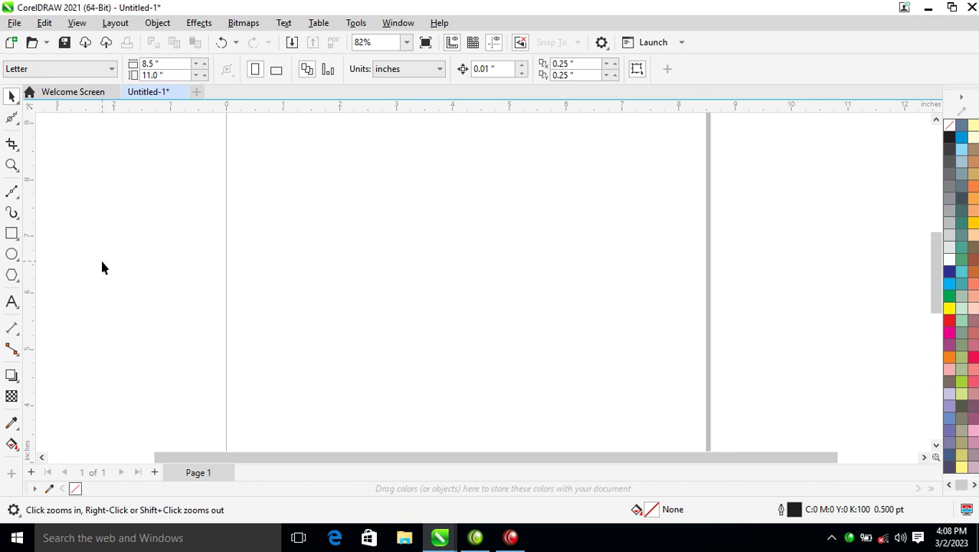
Step: Draw a rectangle of about 4.8 by 2.5 inches on the Letter page and select it
{"action": "left_click", "coordinate": [12, 235]}
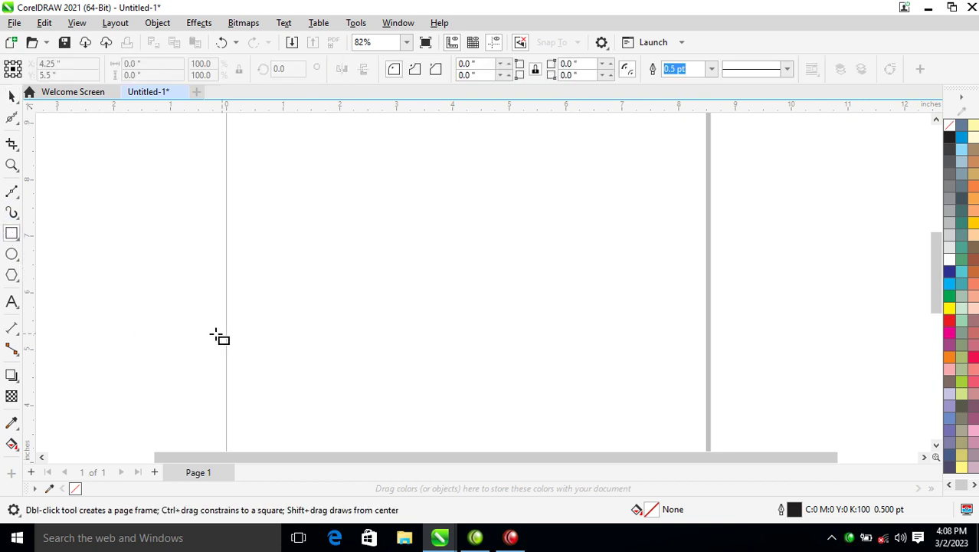
{"action": "left_click_drag", "start_coordinate": [260, 219], "coordinate": [531, 361]}
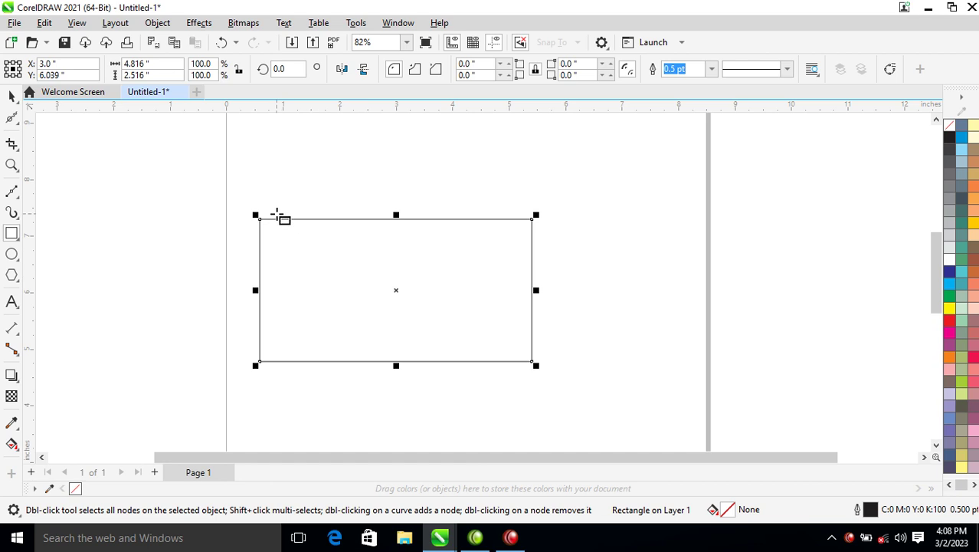
{"action": "key", "text": "space"}
{"action": "key", "text": "Escape"}
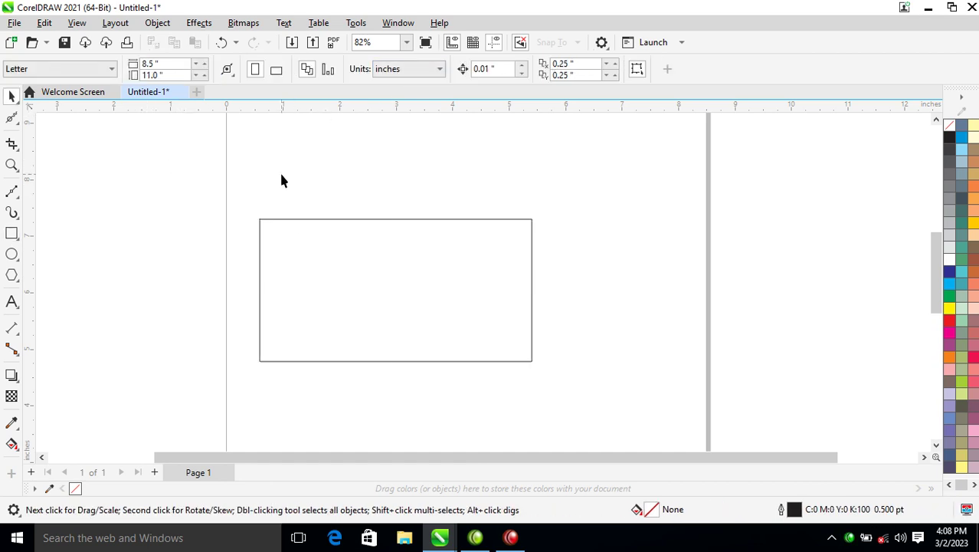
{"action": "left_click", "coordinate": [351, 305]}
Step: Resize the rectangle to 3.5 inches wide by 2 inches tall
{"action": "double_click", "coordinate": [150, 65]}
{"action": "type", "text": "3.5"}
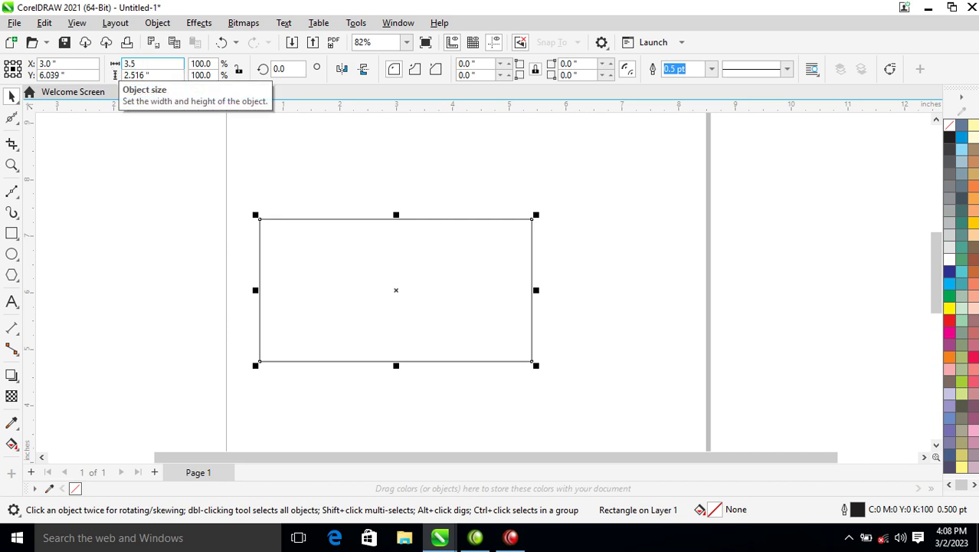
{"action": "key", "text": "Tab"}
{"action": "type", "text": "2"}
{"action": "key", "text": "Return"}
Step: Move the rectangle slightly down and right, then zoom in around it
{"action": "scroll", "coordinate": [366, 256], "scroll_direction": "down", "scroll_amount": 1}
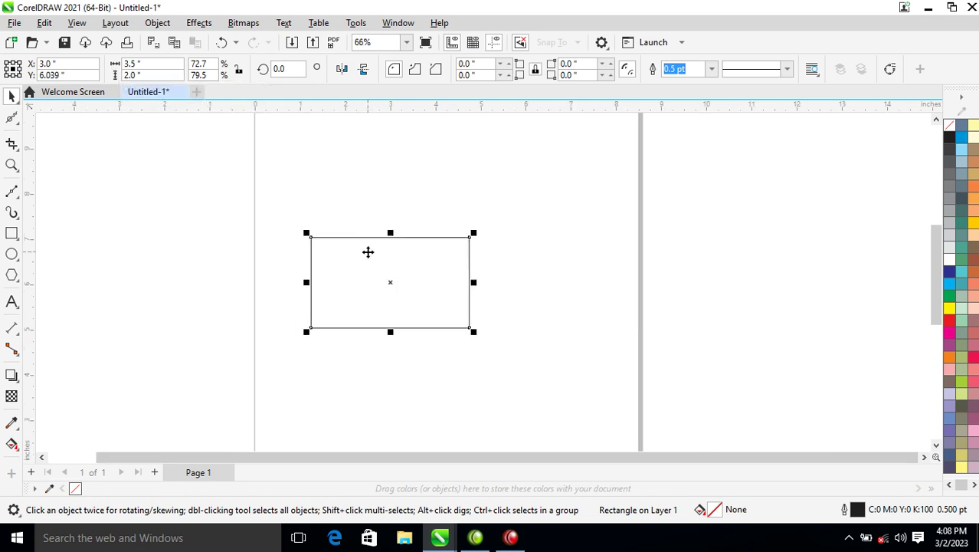
{"action": "key", "text": "z"}
{"action": "left_click", "coordinate": [396, 289]}
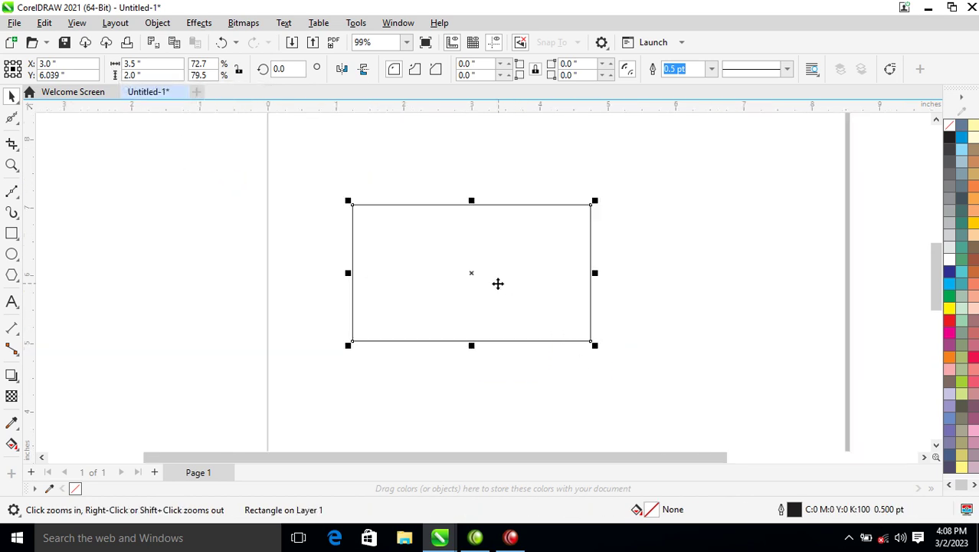
{"action": "key", "text": "space"}
{"action": "left_click_drag", "start_coordinate": [468, 276], "coordinate": [494, 297]}
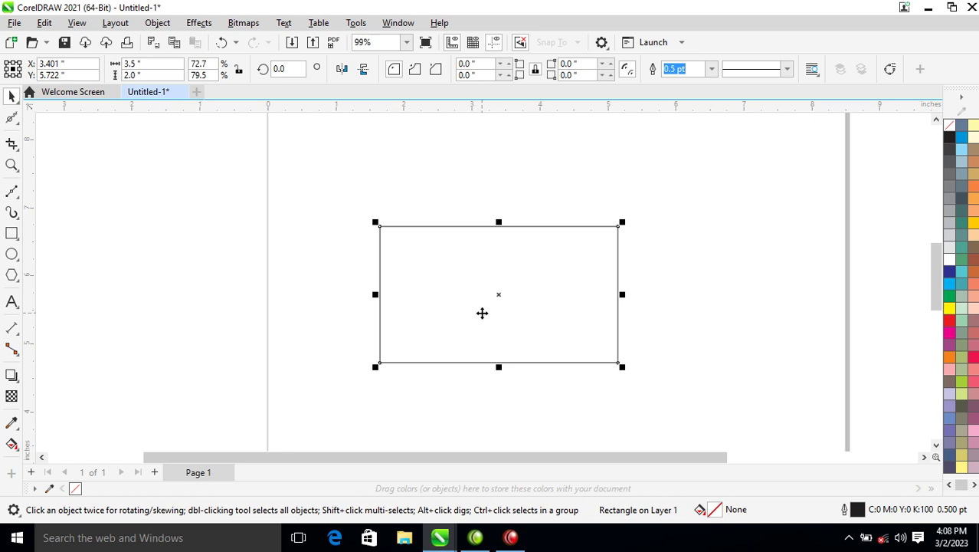
{"action": "key", "text": "z"}
{"action": "left_click_drag", "start_coordinate": [290, 171], "coordinate": [808, 411]}
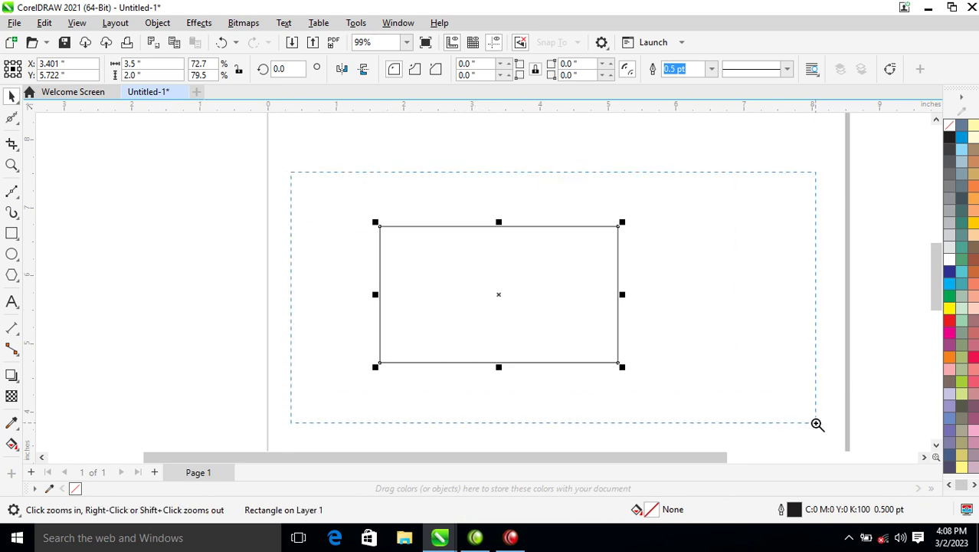
{"action": "key", "text": "space"}
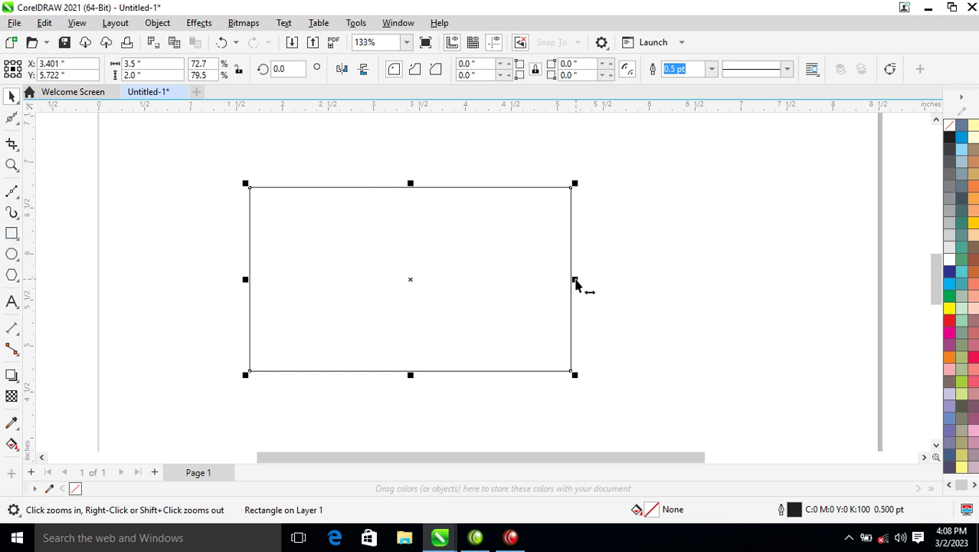
Step: Leave a 1.783-inch-wide copy over the rectangle's left half and convert it to curves
{"action": "left_click_drag", "start_coordinate": [576, 282], "coordinate": [463, 262]}
{"action": "key", "text": "ctrl+z"}
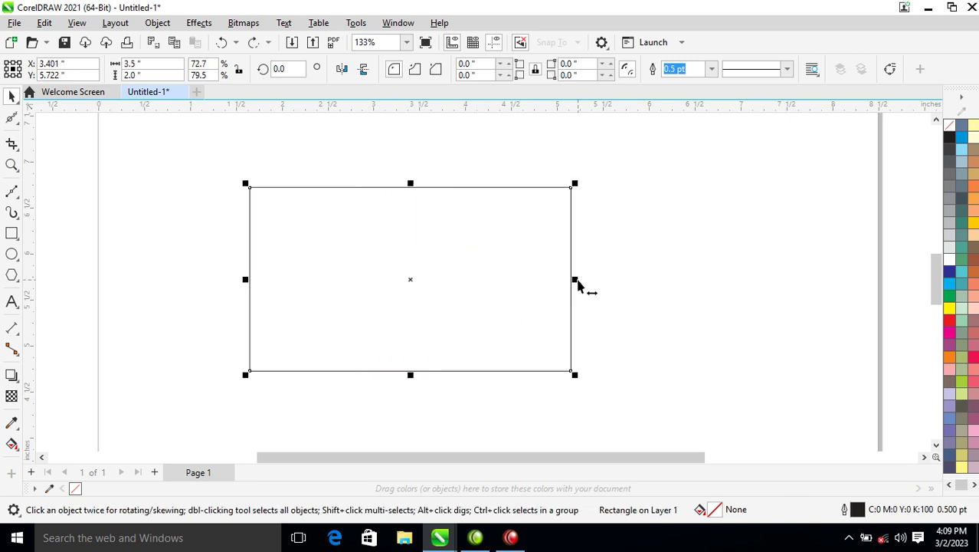
{"action": "left_click_drag", "start_coordinate": [575, 281], "coordinate": [420, 259]}
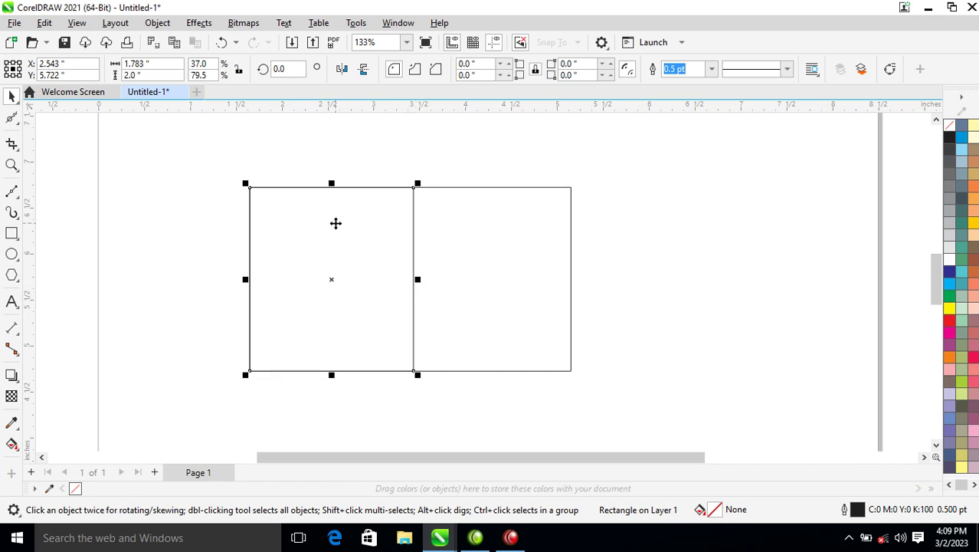
{"action": "right_click", "coordinate": [335, 223]}
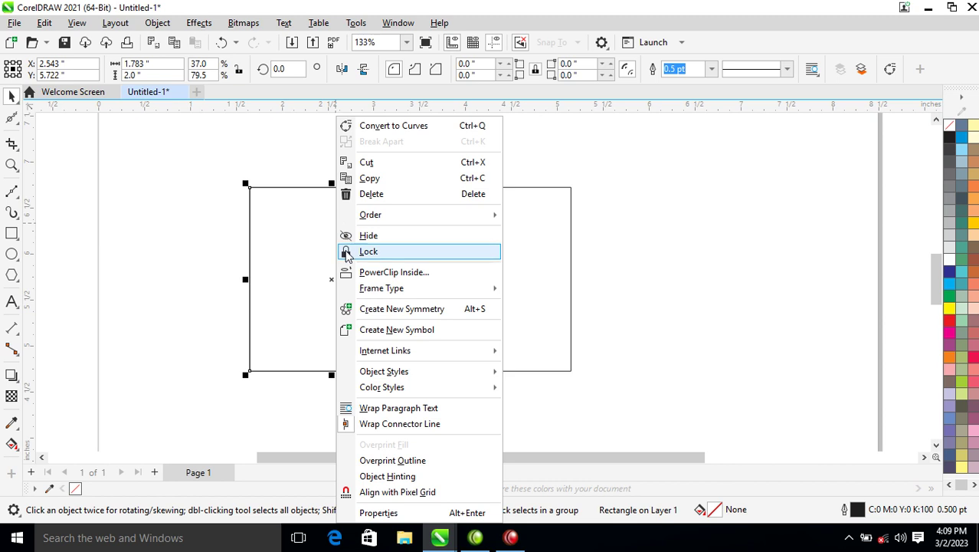
{"action": "left_click", "coordinate": [406, 127]}
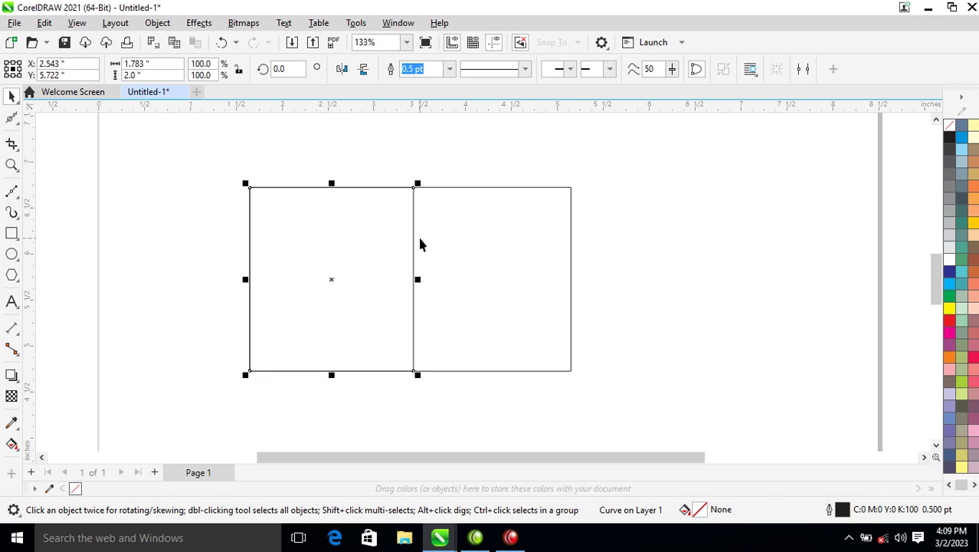
Step: Bend the narrow shape's right edge into an S-curve by moving its top node left
{"action": "left_click", "coordinate": [16, 121]}
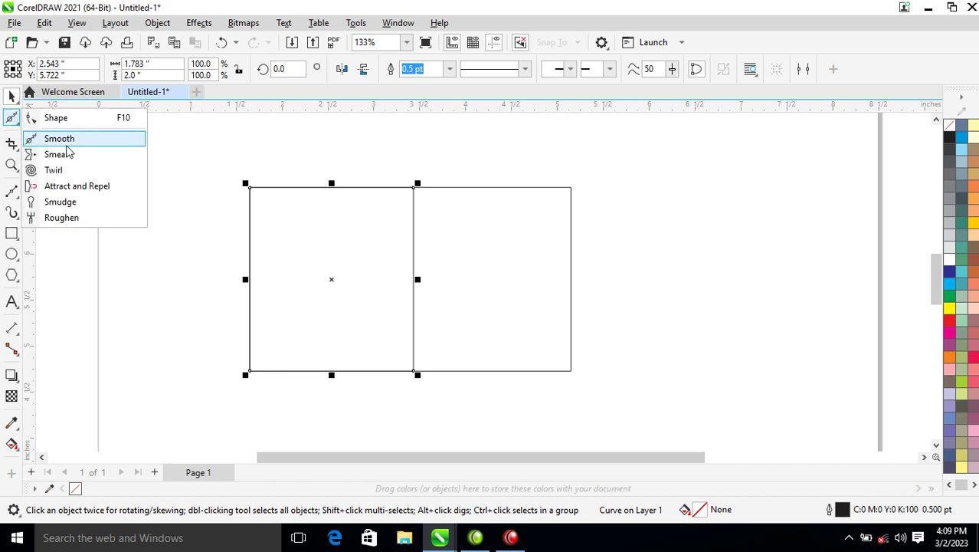
{"action": "left_click", "coordinate": [56, 119]}
{"action": "right_click", "coordinate": [414, 277]}
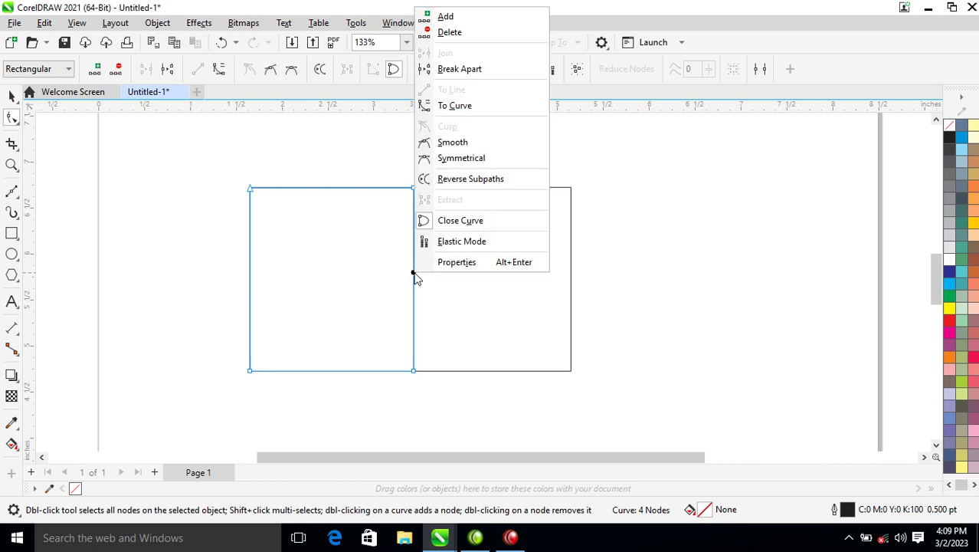
{"action": "left_click", "coordinate": [464, 107]}
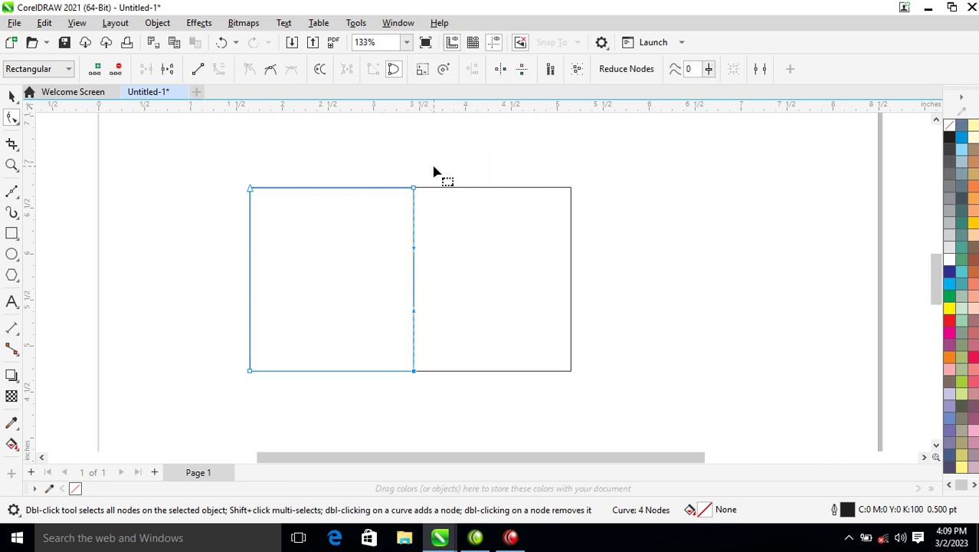
{"action": "left_click_drag", "start_coordinate": [413, 193], "coordinate": [366, 189]}
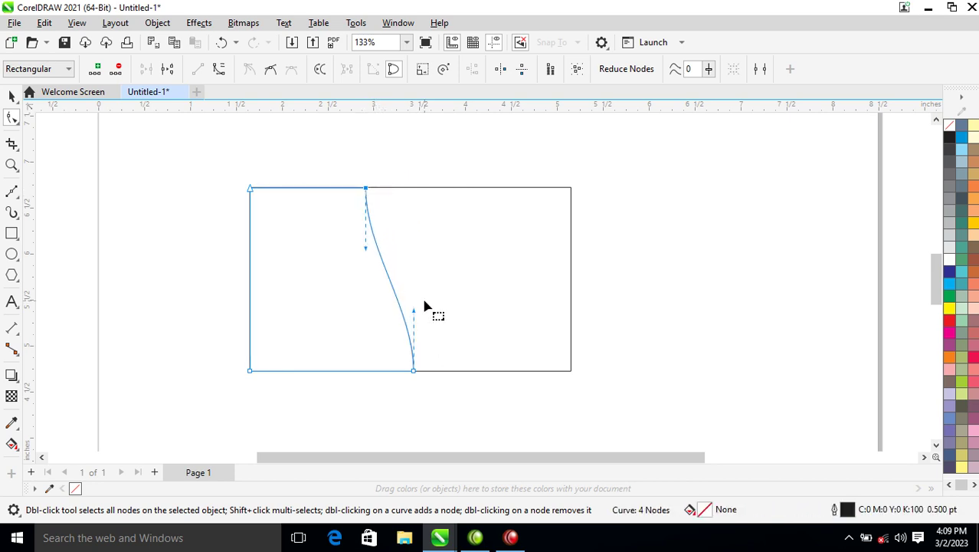
{"action": "left_click_drag", "start_coordinate": [414, 311], "coordinate": [458, 294]}
Step: Align the curved shape's left and top edges with the rectangle
{"action": "key", "text": "space"}
{"action": "left_click_drag", "start_coordinate": [336, 282], "coordinate": [642, 292]}
{"action": "left_click", "coordinate": [366, 277], "text": "shift"}
{"action": "key", "text": "l"}
{"action": "key", "text": "t"}
{"action": "left_click", "coordinate": [409, 258]}
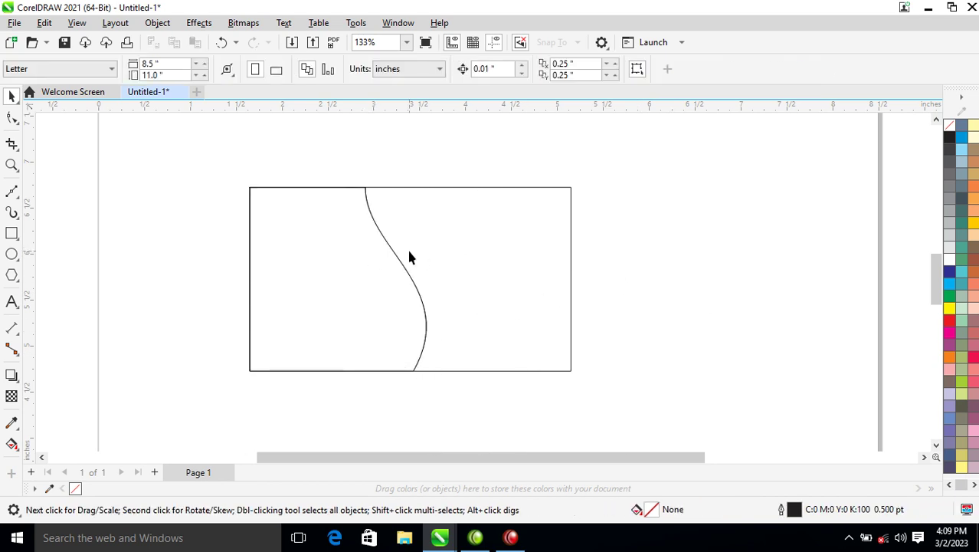
{"action": "key", "text": "F10"}
{"action": "left_click", "coordinate": [356, 227]}
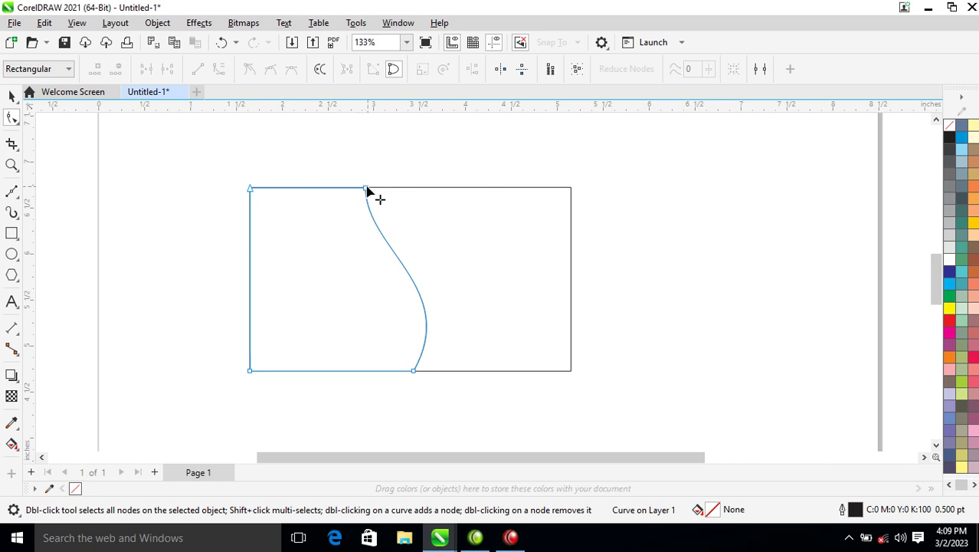
Step: Shift the curve's top node slightly right for a second line, undoing a misplaced copy
{"action": "left_click_drag", "start_coordinate": [365, 189], "coordinate": [378, 192]}
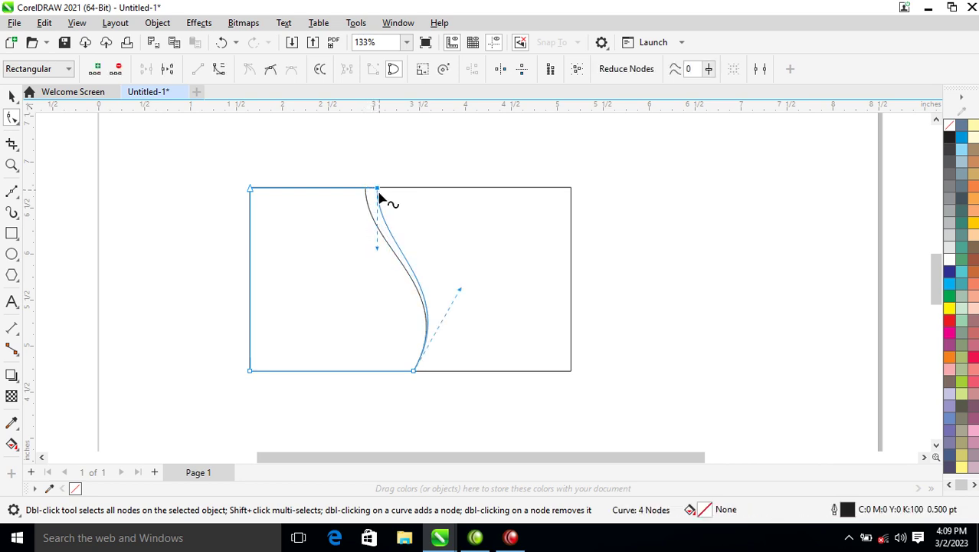
{"action": "key", "text": "space"}
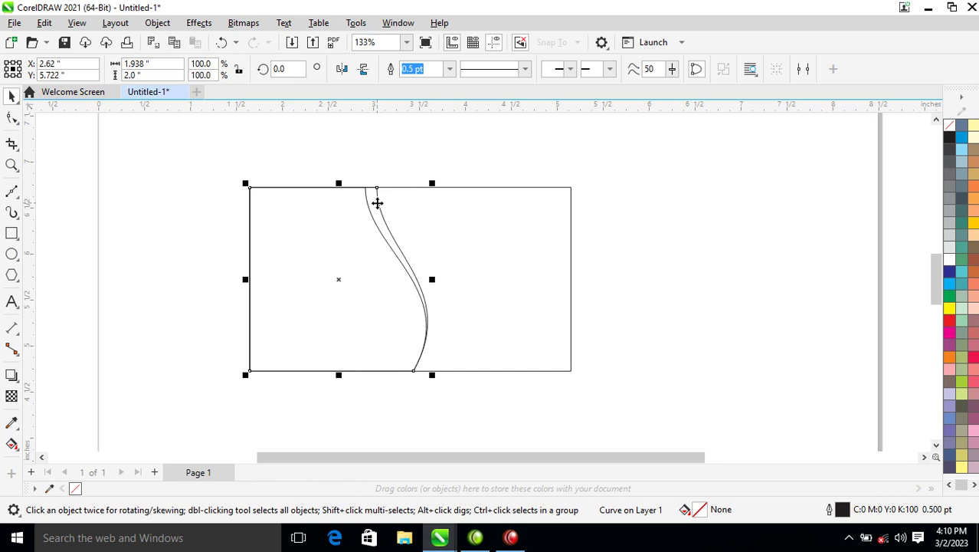
{"action": "left_click_drag", "start_coordinate": [375, 198], "coordinate": [548, 199]}
{"action": "left_click", "coordinate": [335, 241], "text": "shift"}
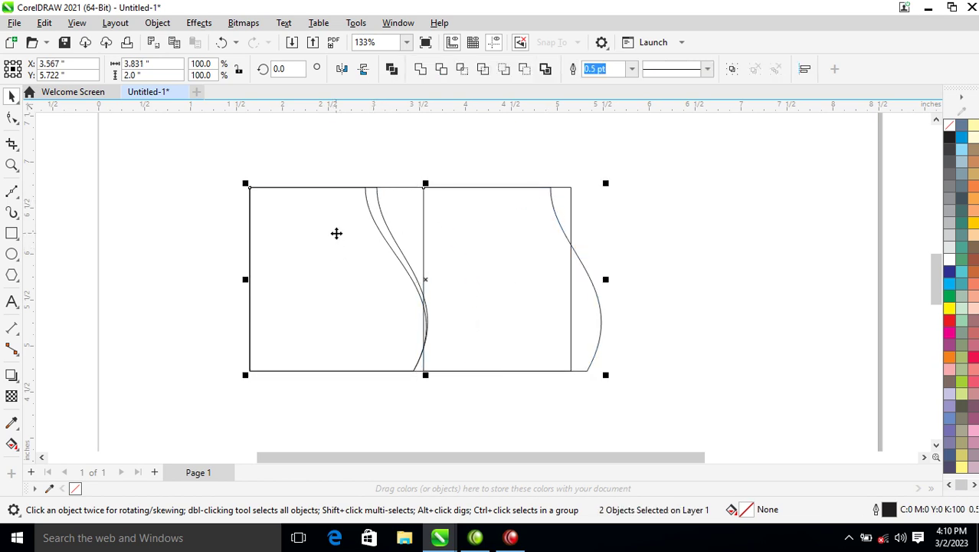
{"action": "key", "text": "ctrl+z"}
{"action": "left_click", "coordinate": [438, 182]}
{"action": "left_click", "coordinate": [354, 243]}
Step: Push the curve's top node further right for a third swoosh line
{"action": "key", "text": "F10"}
{"action": "mouse_move", "coordinate": [383, 198]}
{"action": "left_mouse_down"}
{"action": "mouse_move", "coordinate": [397, 197]}
{"action": "mouse_move", "coordinate": [387, 201]}
{"action": "mouse_move", "coordinate": [390, 190]}
{"action": "left_mouse_up"}
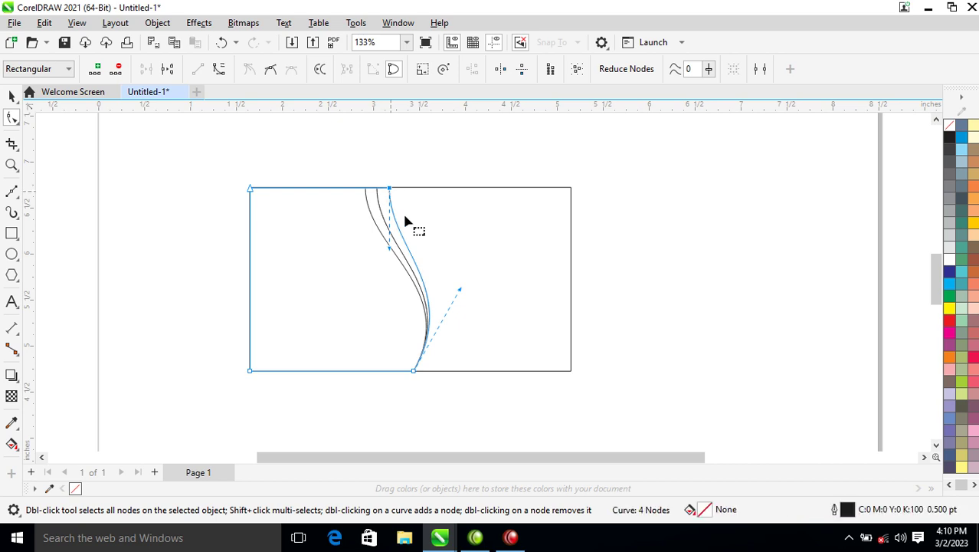
{"action": "key", "text": "space"}
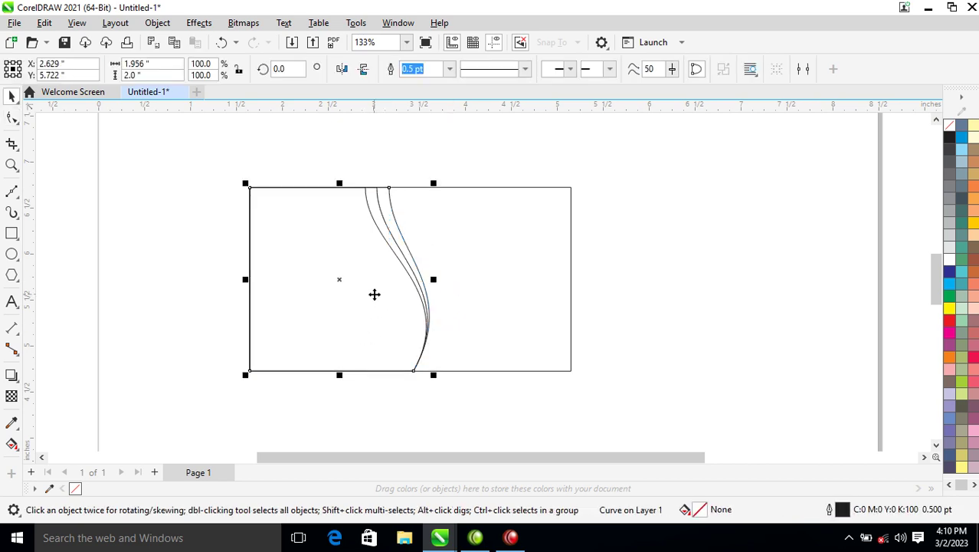
{"action": "left_click", "coordinate": [385, 296]}
{"action": "left_click_drag", "start_coordinate": [208, 166], "coordinate": [465, 383]}
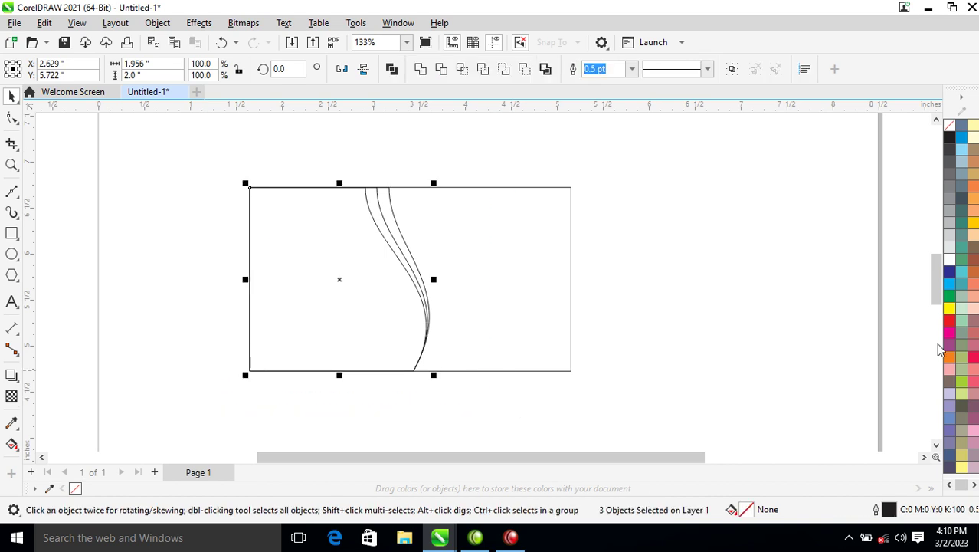
{"action": "left_click", "coordinate": [492, 269]}
Step: Fill all four card shapes with white
{"action": "left_click_drag", "start_coordinate": [186, 159], "coordinate": [708, 412]}
{"action": "left_click", "coordinate": [950, 262]}
{"action": "left_click", "coordinate": [666, 259]}
Step: Recreate the two offset swoosh curves from the left curved shape
{"action": "left_click", "coordinate": [338, 215]}
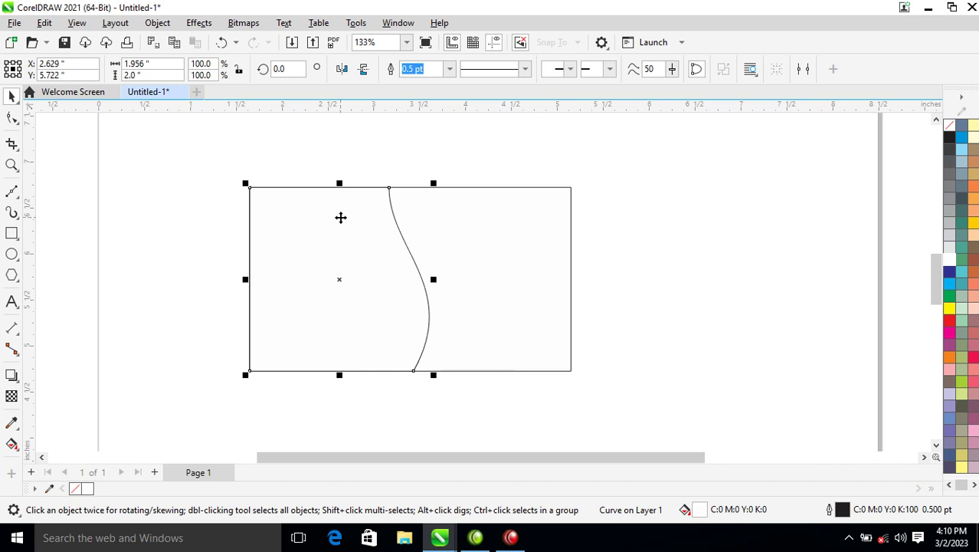
{"action": "key", "text": "ctrl+z"}
{"action": "left_click", "coordinate": [341, 212], "text": "shift"}
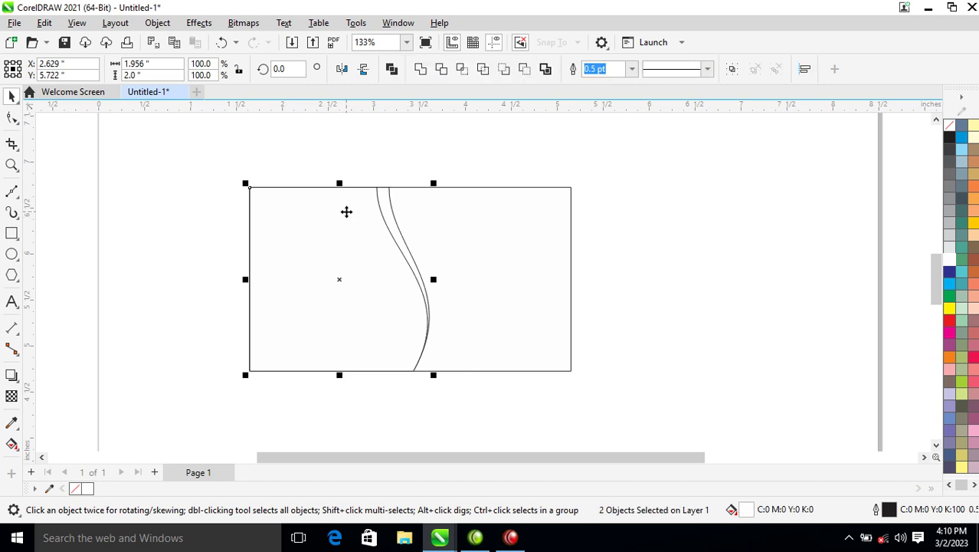
{"action": "key", "text": "ctrl+r"}
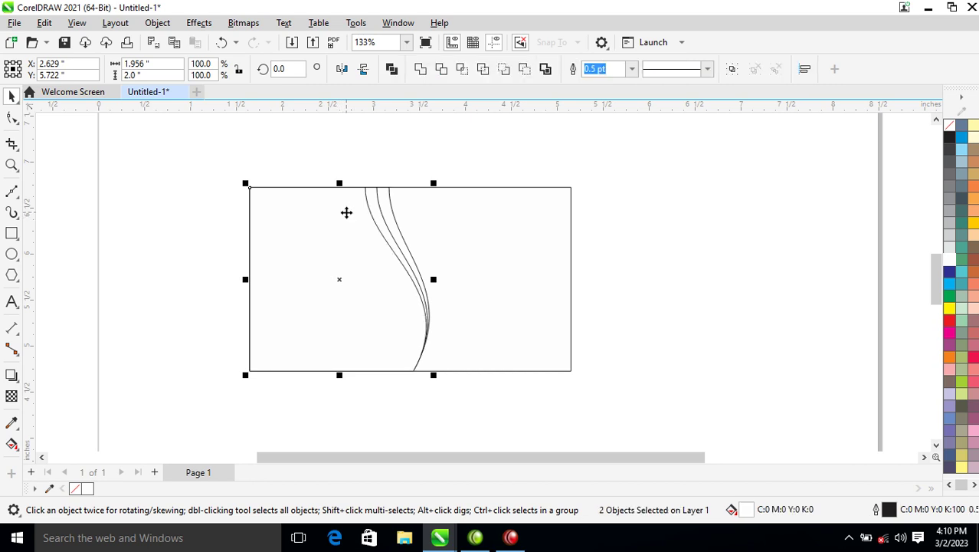
{"action": "left_click", "coordinate": [329, 181]}
{"action": "left_click", "coordinate": [337, 284]}
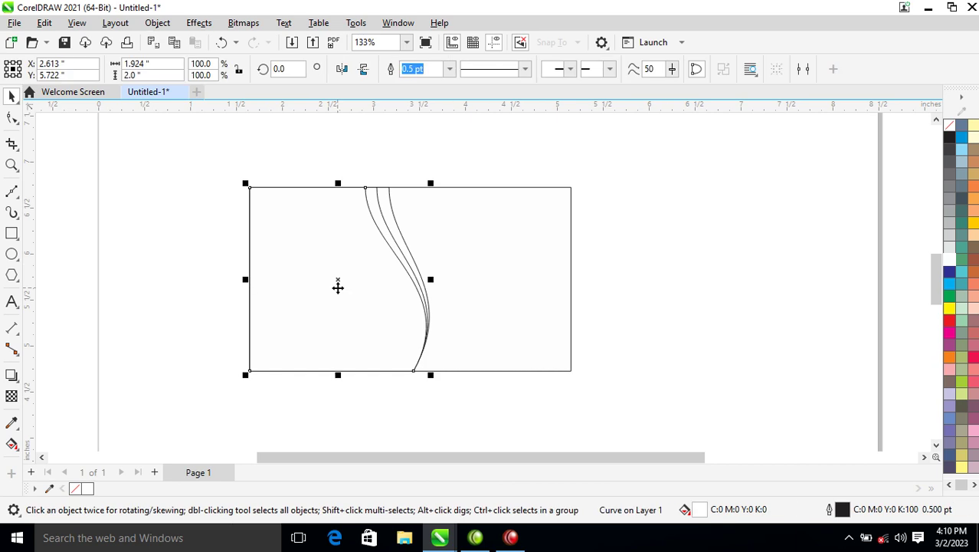
Step: Fill the left panel black, the next strip yellow, and the following strip red
{"action": "left_click", "coordinate": [949, 137]}
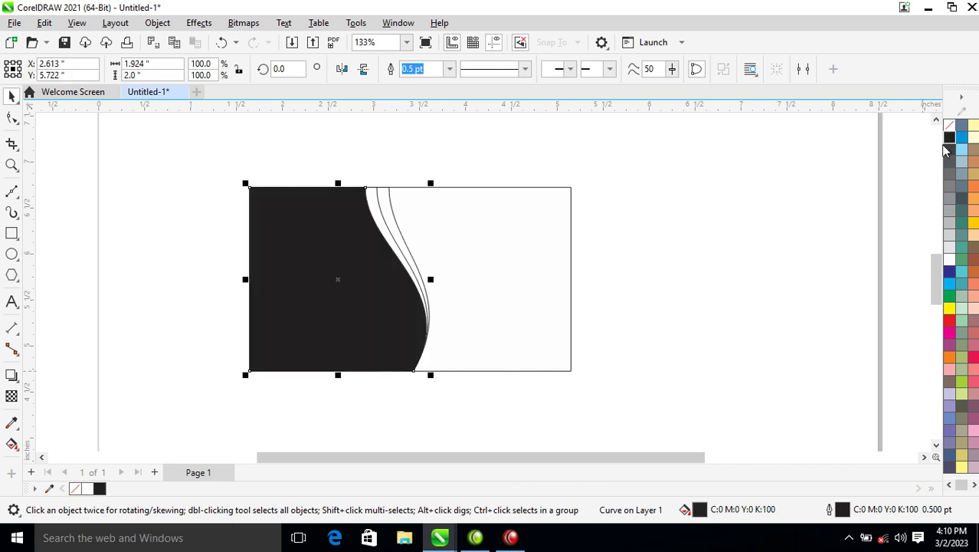
{"action": "left_click", "coordinate": [386, 224]}
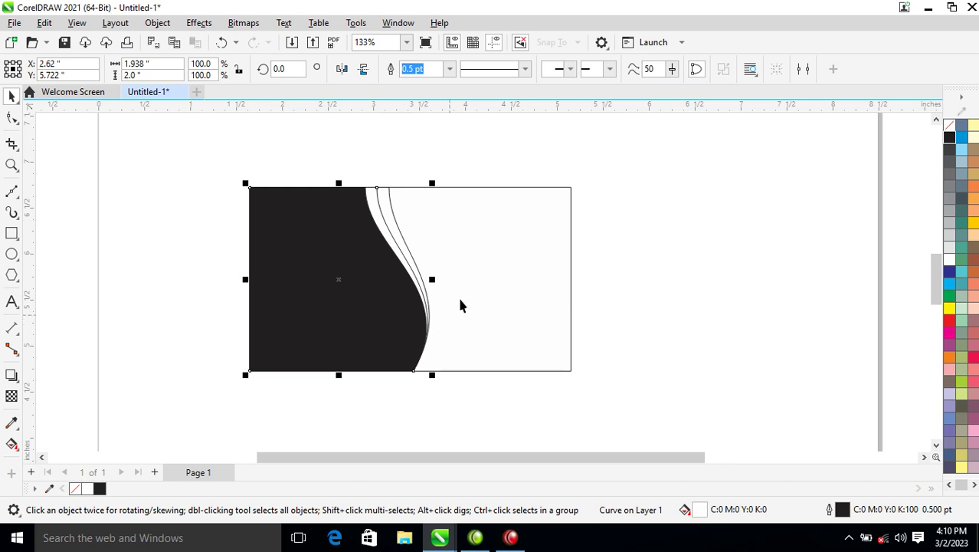
{"action": "left_click", "coordinate": [950, 309]}
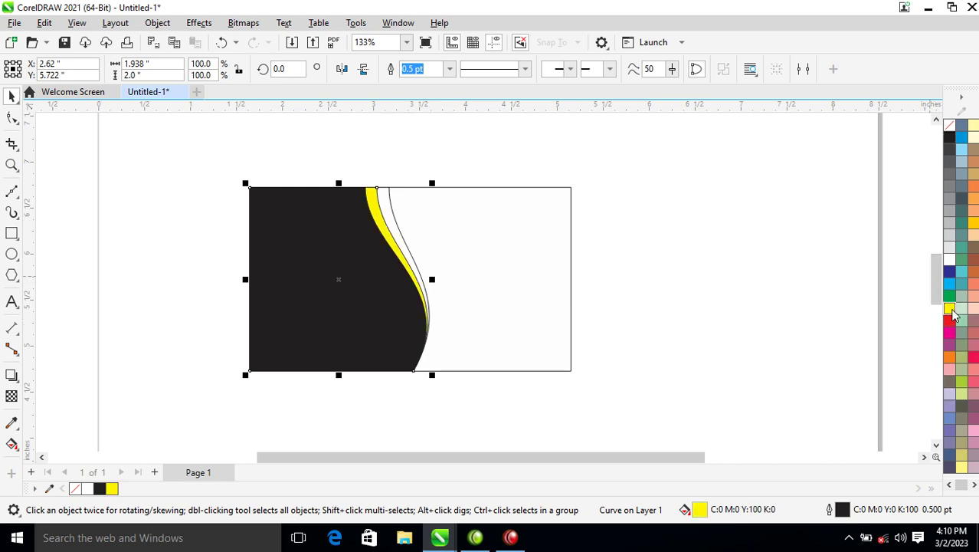
{"action": "left_click", "coordinate": [386, 211]}
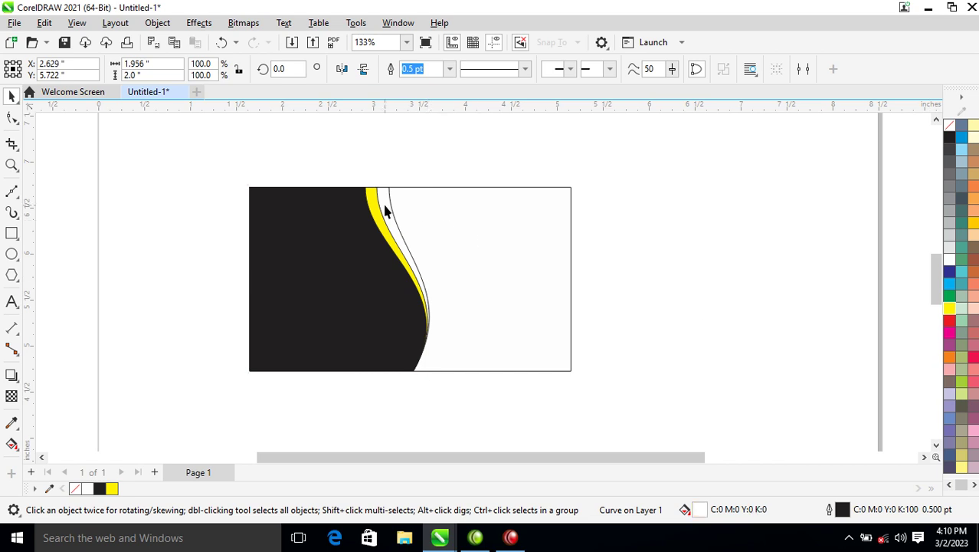
{"action": "left_click", "coordinate": [950, 321]}
{"action": "left_click_drag", "start_coordinate": [192, 161], "coordinate": [590, 390]}
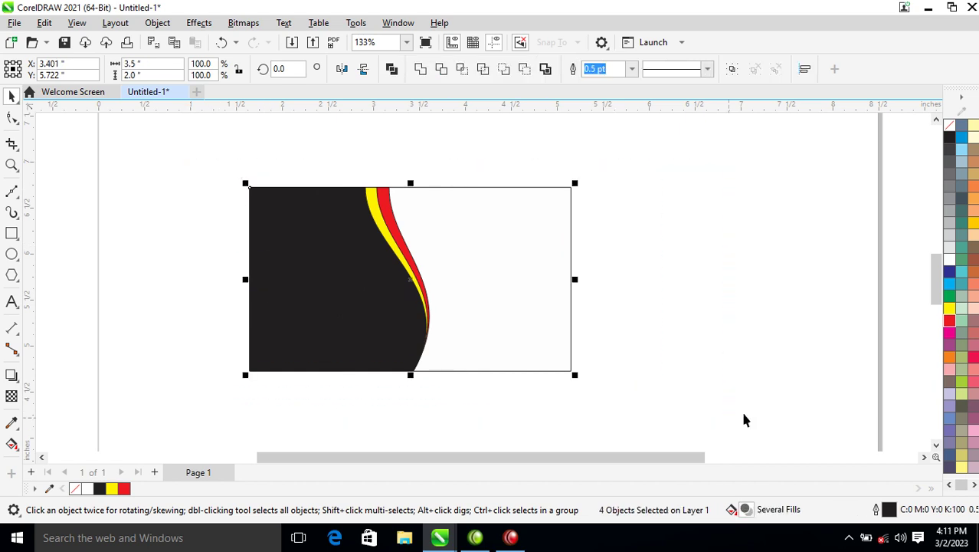
Step: Set the outline of the black panel and yellow and red strips to No Color
{"action": "right_click", "coordinate": [953, 132]}
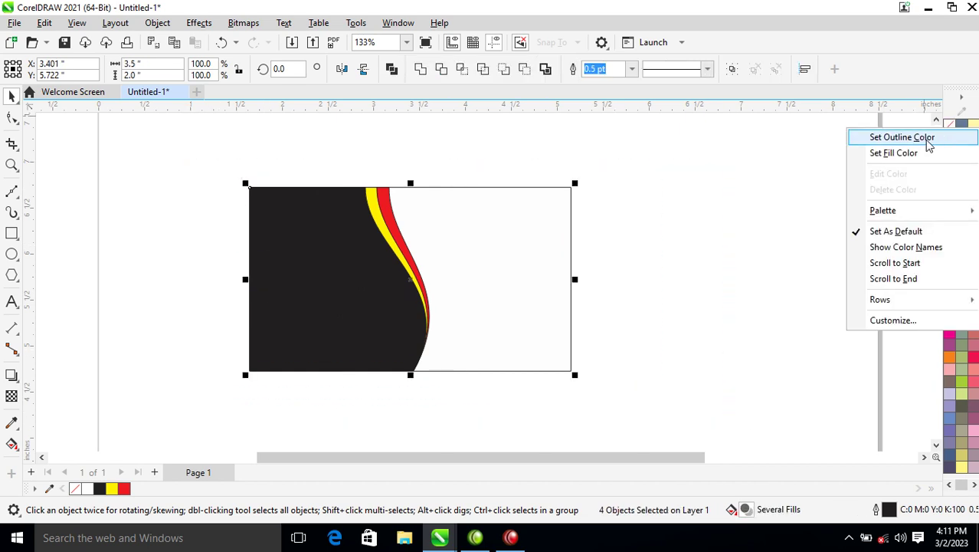
{"action": "left_click", "coordinate": [590, 241]}
{"action": "left_click_drag", "start_coordinate": [201, 169], "coordinate": [448, 376]}
{"action": "right_click", "coordinate": [953, 131]}
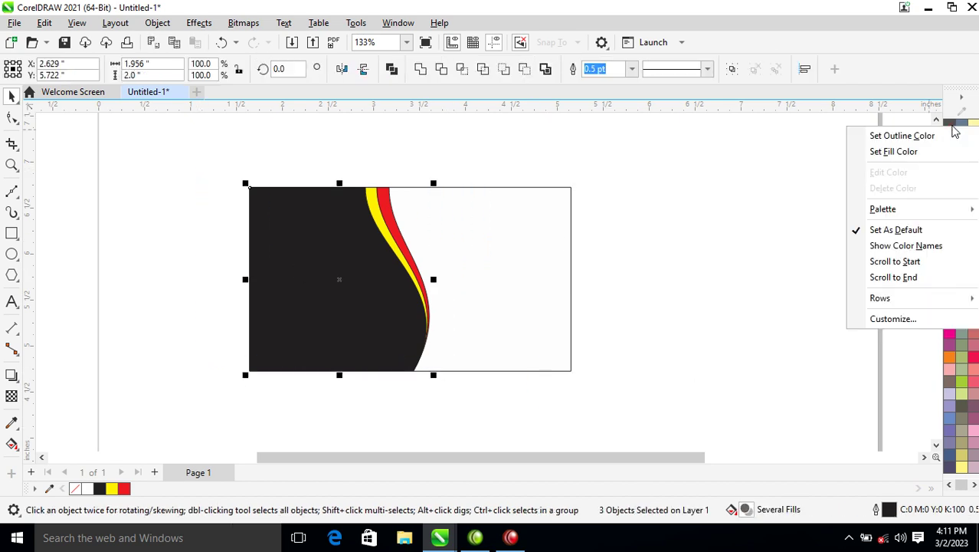
{"action": "left_click", "coordinate": [941, 138]}
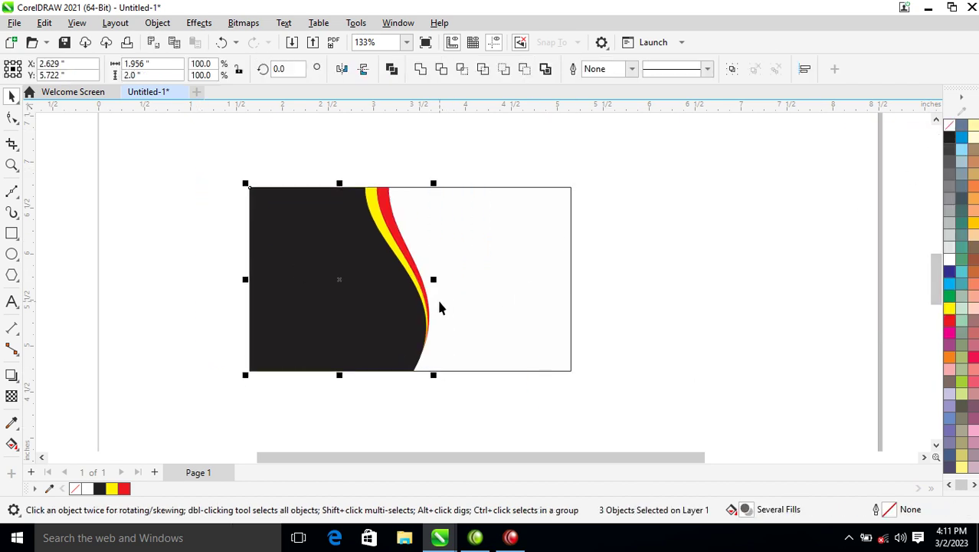
{"action": "left_click", "coordinate": [642, 249]}
Step: Zoom in on the card design
{"action": "key", "text": "z"}
{"action": "left_click_drag", "start_coordinate": [199, 143], "coordinate": [572, 355]}
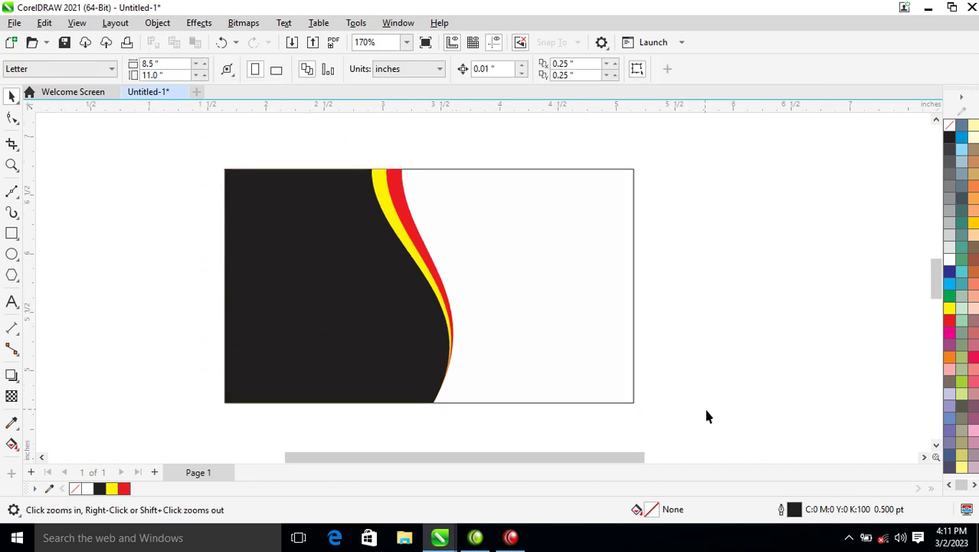
{"action": "left_click", "coordinate": [13, 233]}
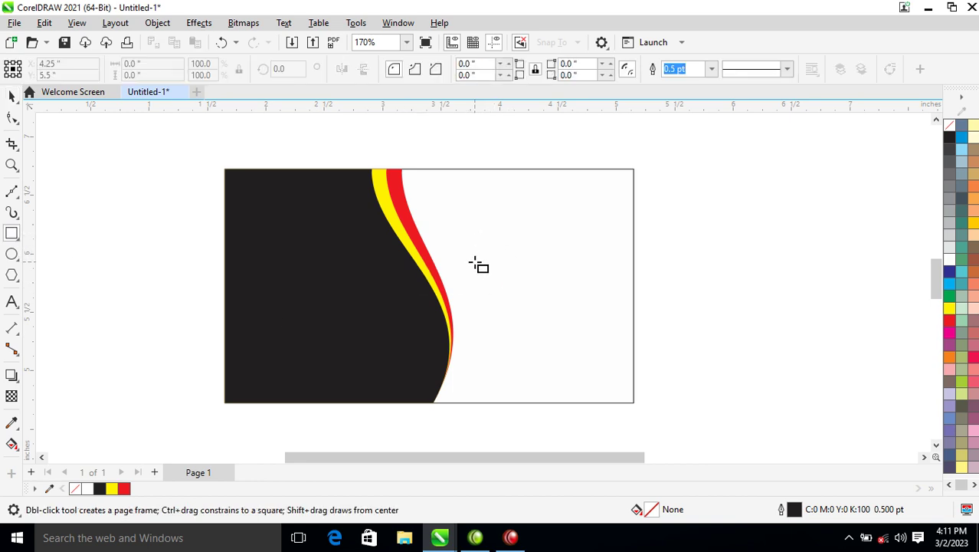
{"action": "key", "text": "space"}
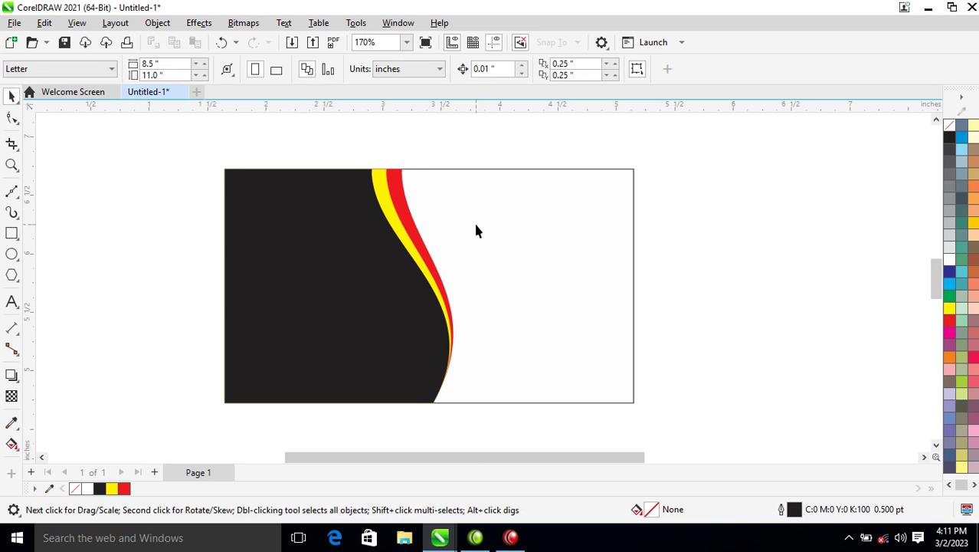
Step: Type the cardholder's name as a text line near the card's top right
{"action": "key", "text": "F8"}
{"action": "left_click", "coordinate": [504, 203]}
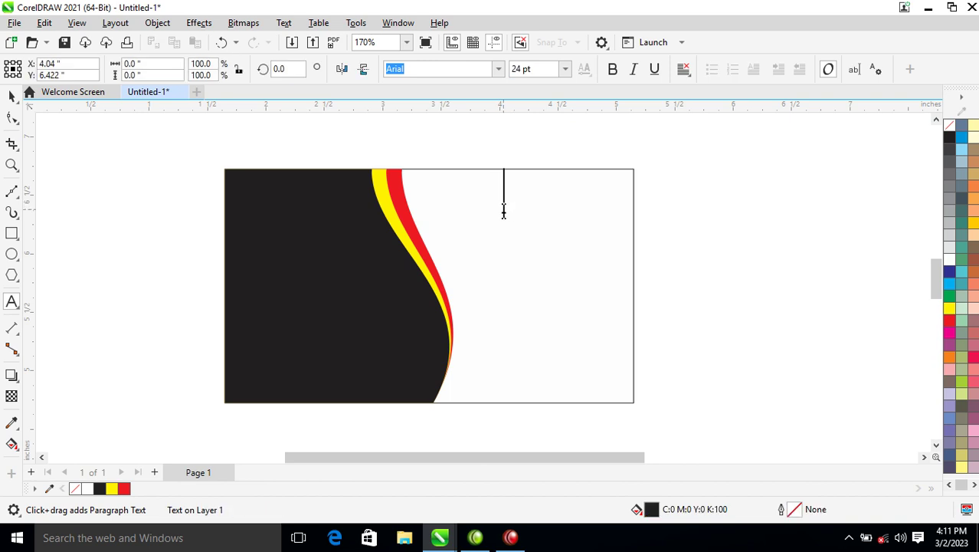
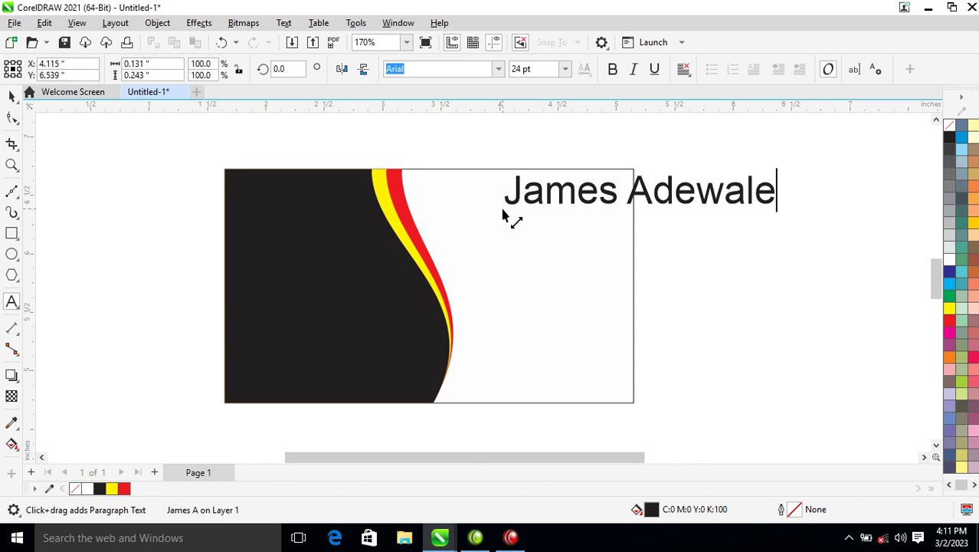
{"action": "key", "text": "ctrl+space"}
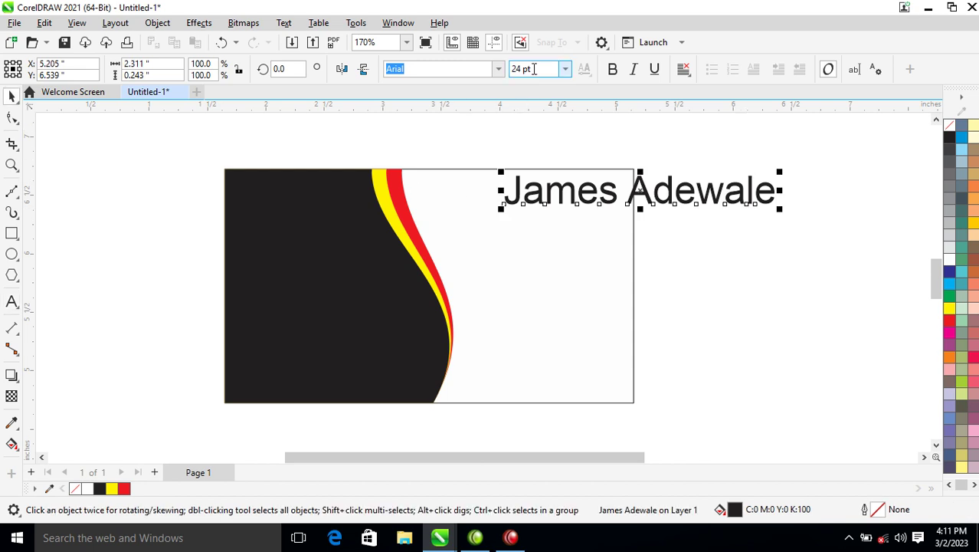
Step: Set the name text in FuturaTEE at 12 pt
{"action": "left_click", "coordinate": [498, 69]}
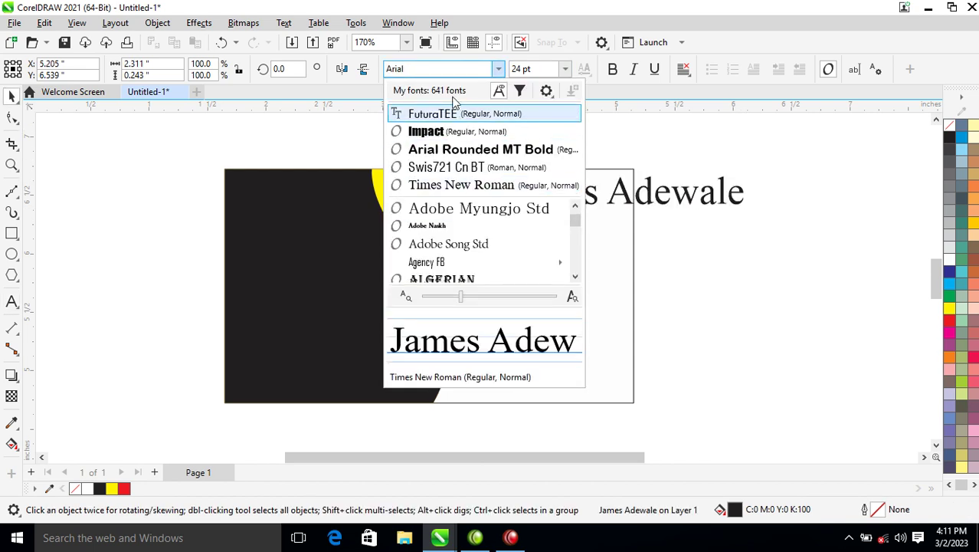
{"action": "left_click", "coordinate": [455, 116]}
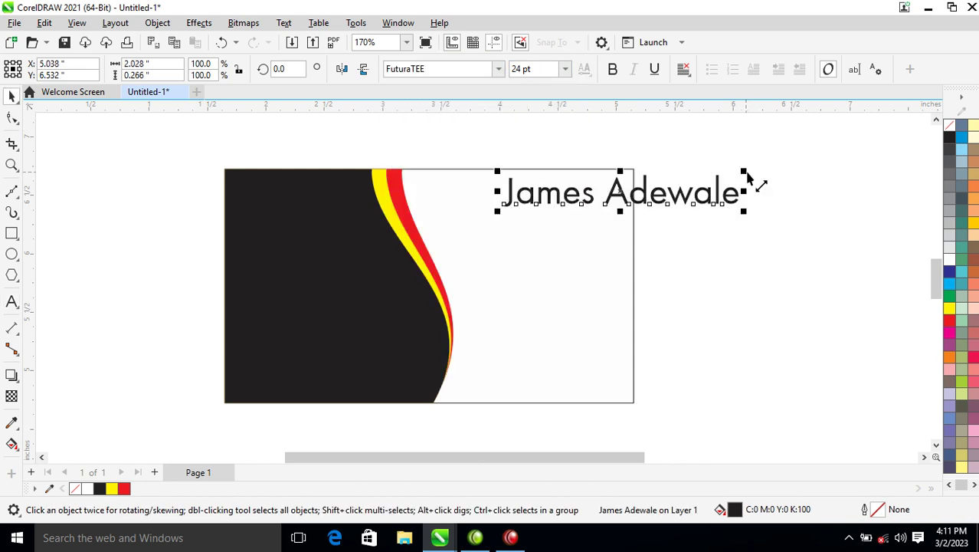
{"action": "left_click_drag", "start_coordinate": [745, 174], "coordinate": [611, 189]}
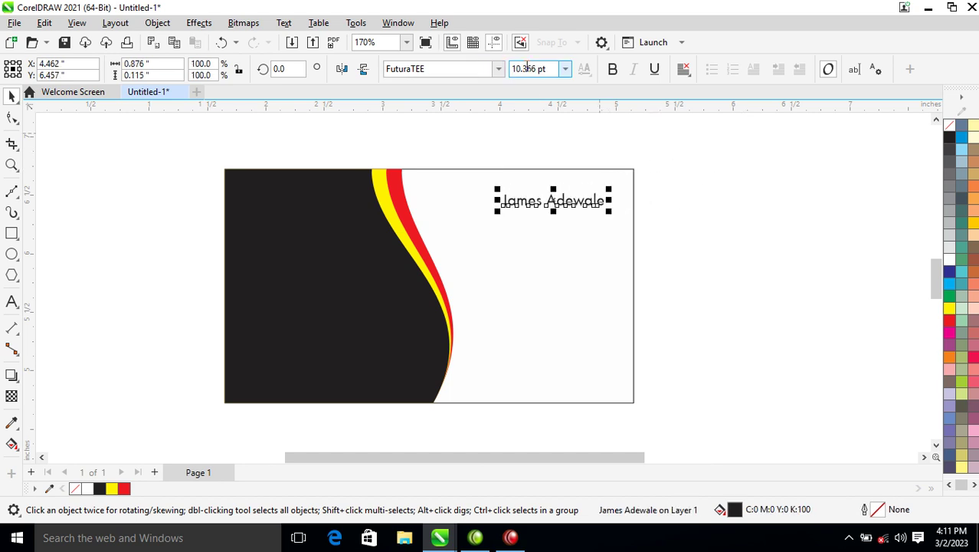
{"action": "left_click", "coordinate": [564, 69]}
{"action": "left_click", "coordinate": [527, 171]}
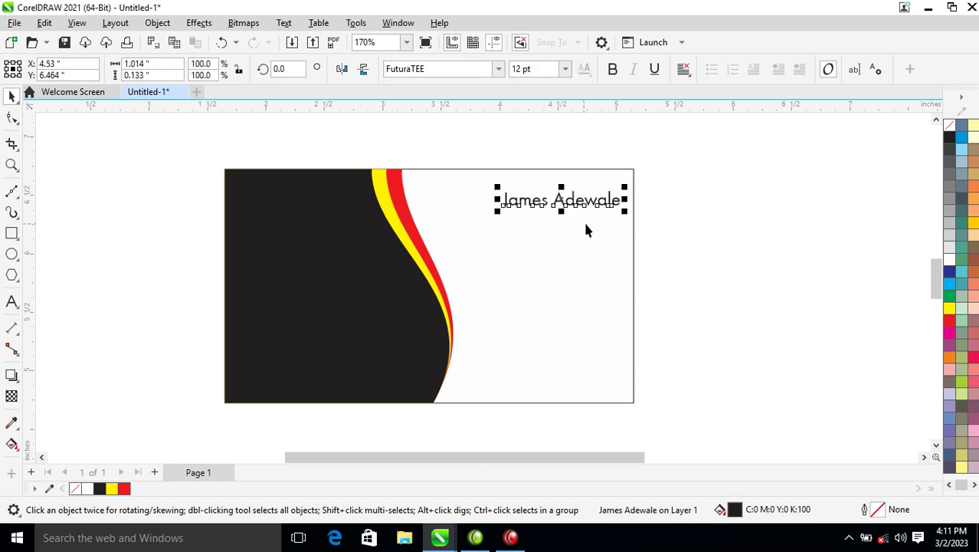
{"action": "left_click", "coordinate": [603, 211]}
Step: Duplicate the name below it and change the copy's text to 'partner'
{"action": "left_click_drag", "start_coordinate": [596, 209], "coordinate": [575, 235]}
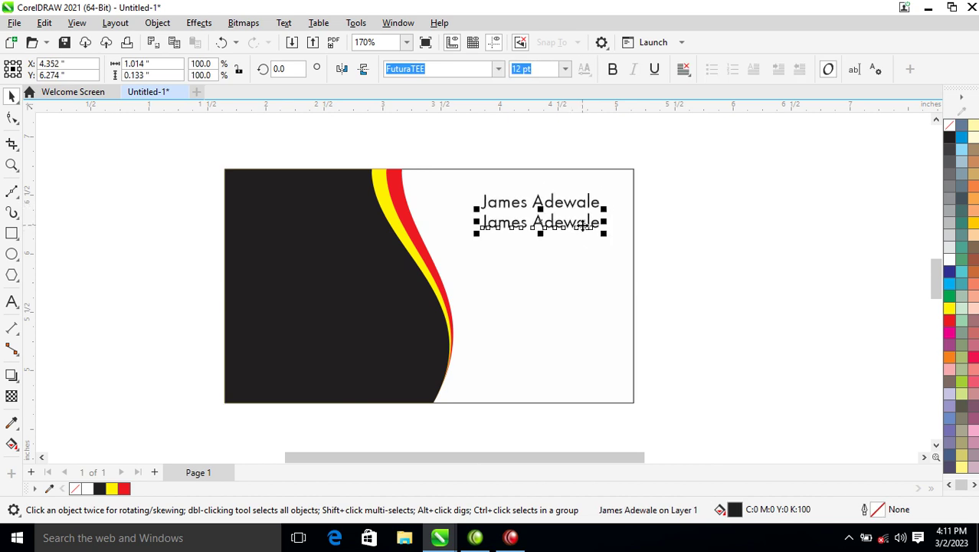
{"action": "double_click", "coordinate": [582, 224]}
{"action": "key", "text": "ctrl+a"}
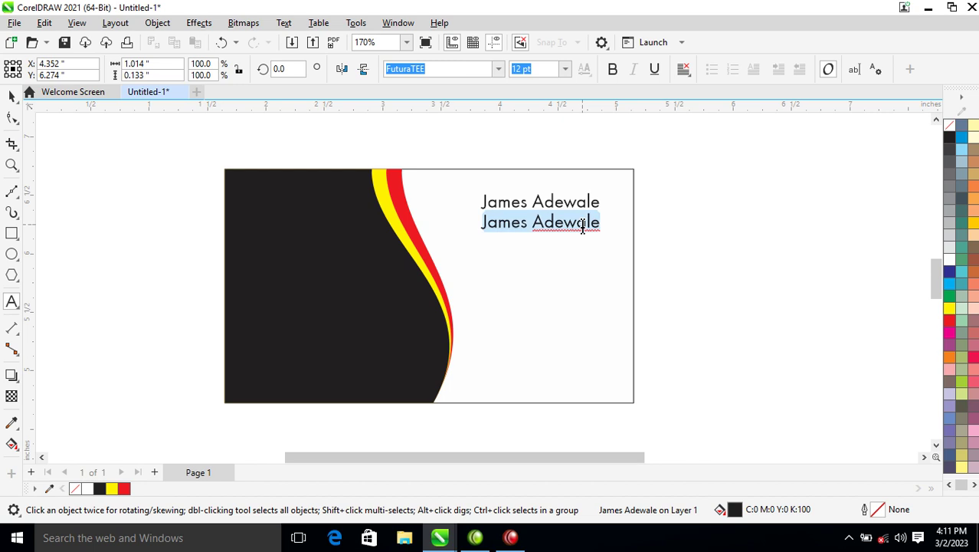
{"action": "type", "text": "partner"}
{"action": "key", "text": "ctrl+space"}
{"action": "left_click_drag", "start_coordinate": [519, 226], "coordinate": [584, 227]}
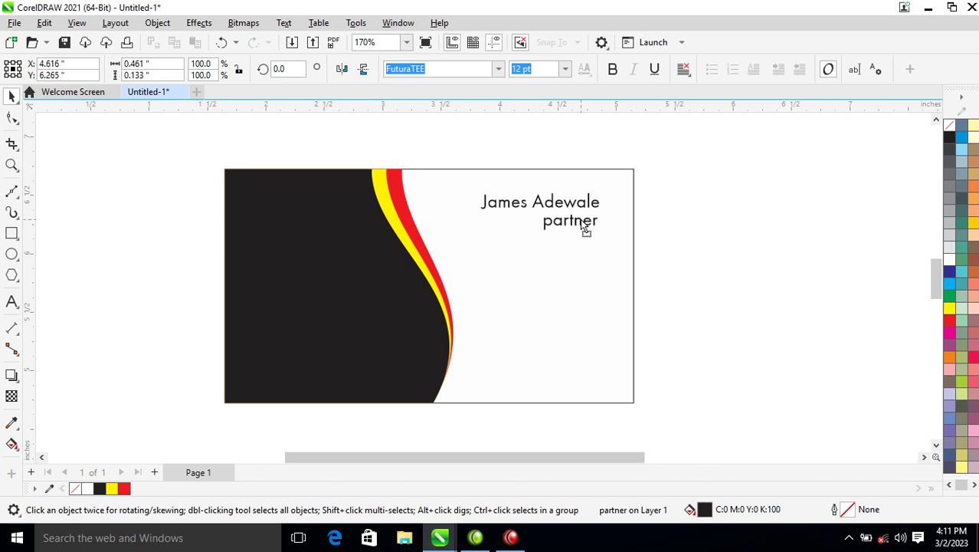
Step: Make the name bold and right-align it with the 'partner' line
{"action": "left_click", "coordinate": [590, 201]}
{"action": "left_click", "coordinate": [613, 69]}
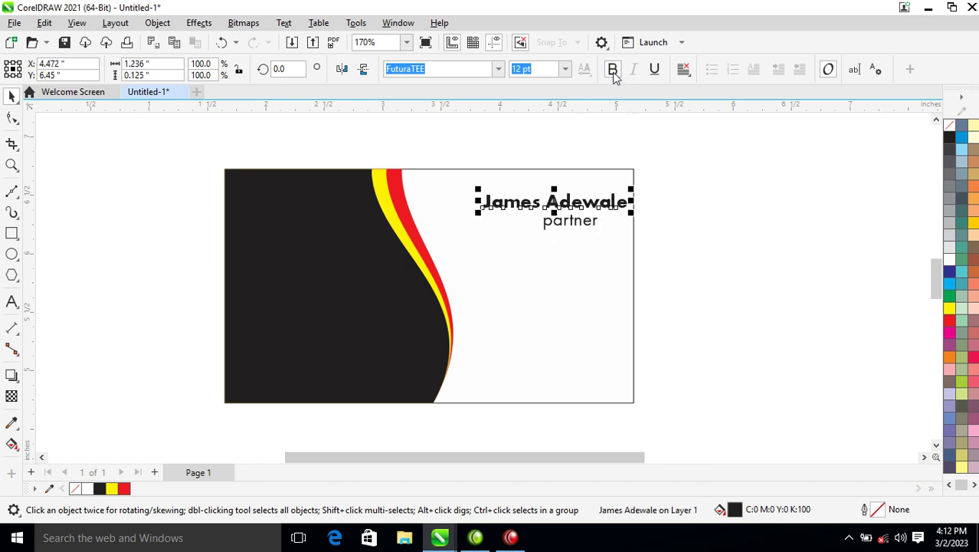
{"action": "left_click", "coordinate": [596, 221], "text": "shift"}
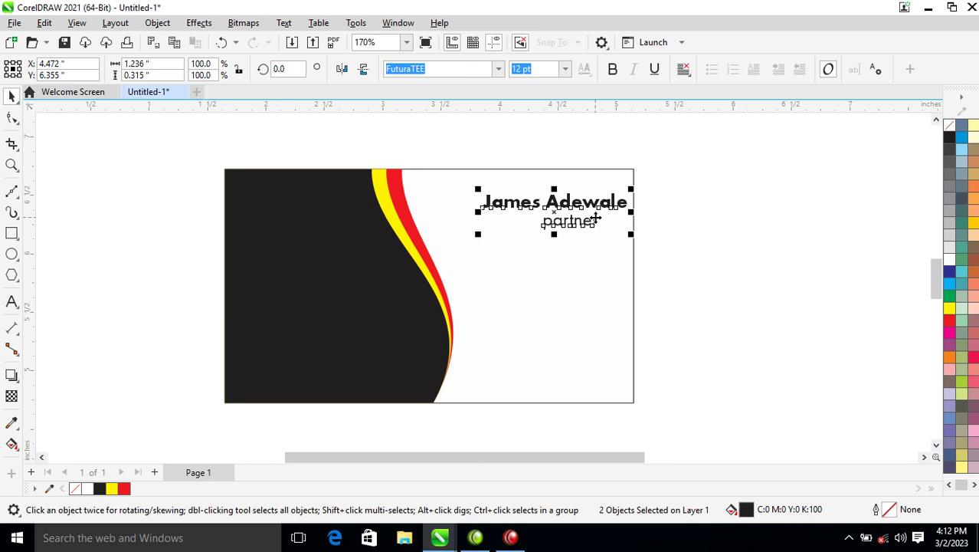
{"action": "key", "text": "r"}
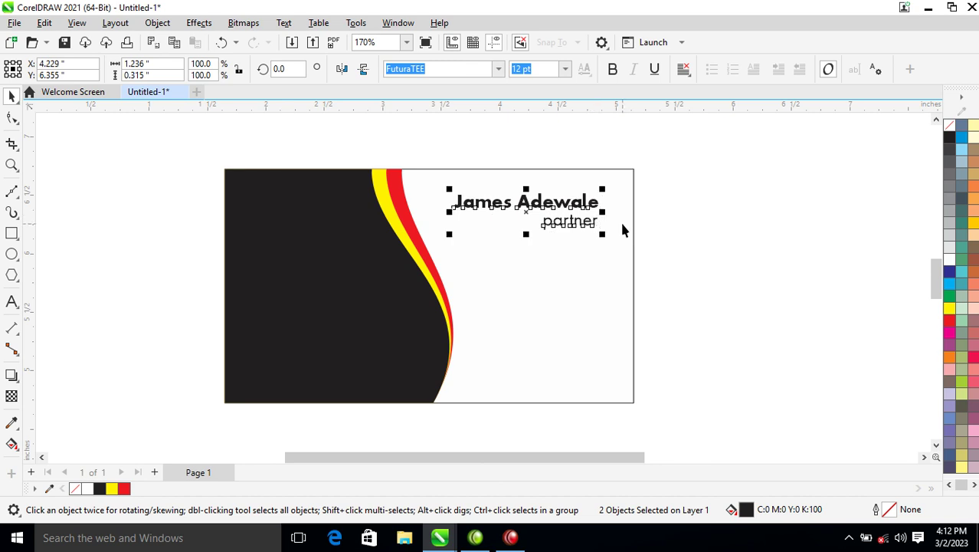
{"action": "left_click", "coordinate": [710, 219]}
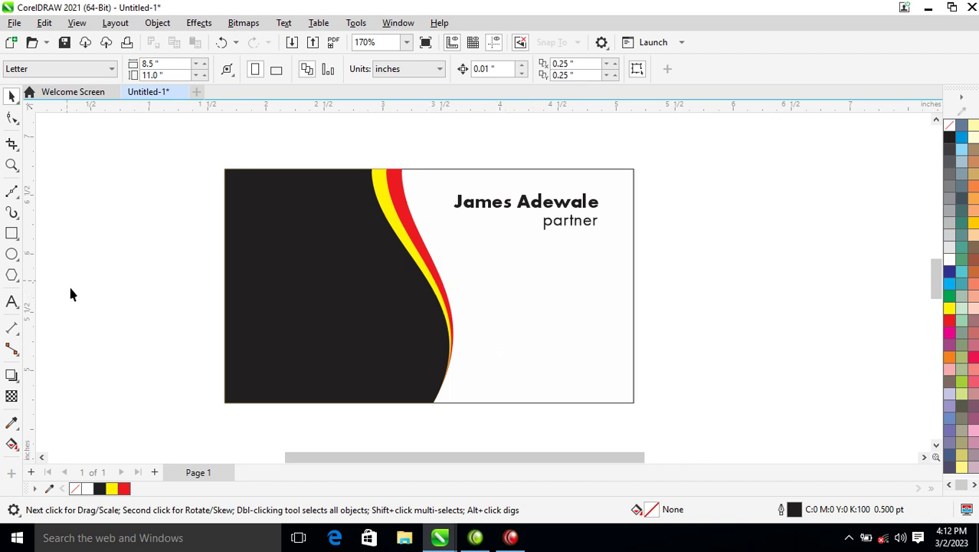
Step: Draw a small red-filled square, shrink it to about 61.5%, and zoom in closely on it
{"action": "left_click", "coordinate": [12, 233]}
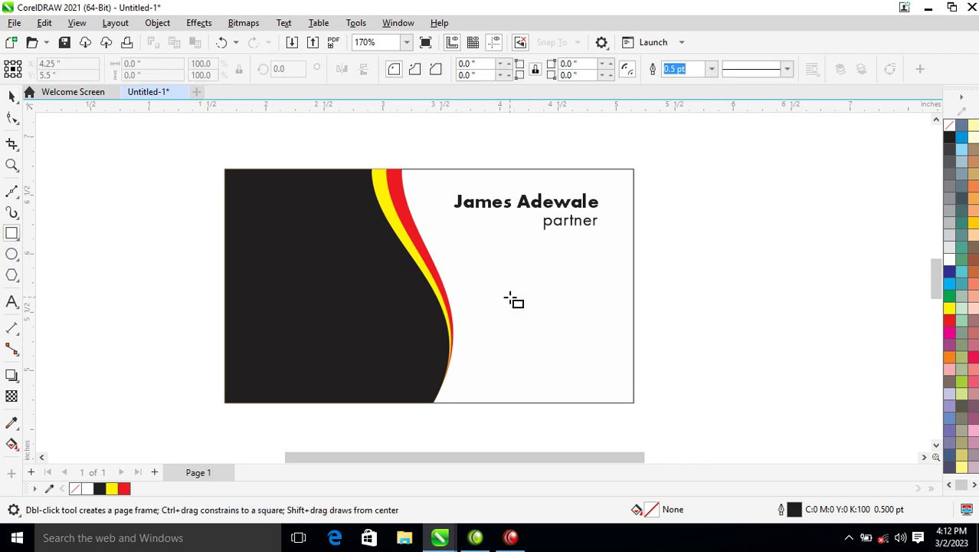
{"action": "left_click_drag", "start_coordinate": [474, 258], "coordinate": [503, 286]}
{"action": "key", "text": "space"}
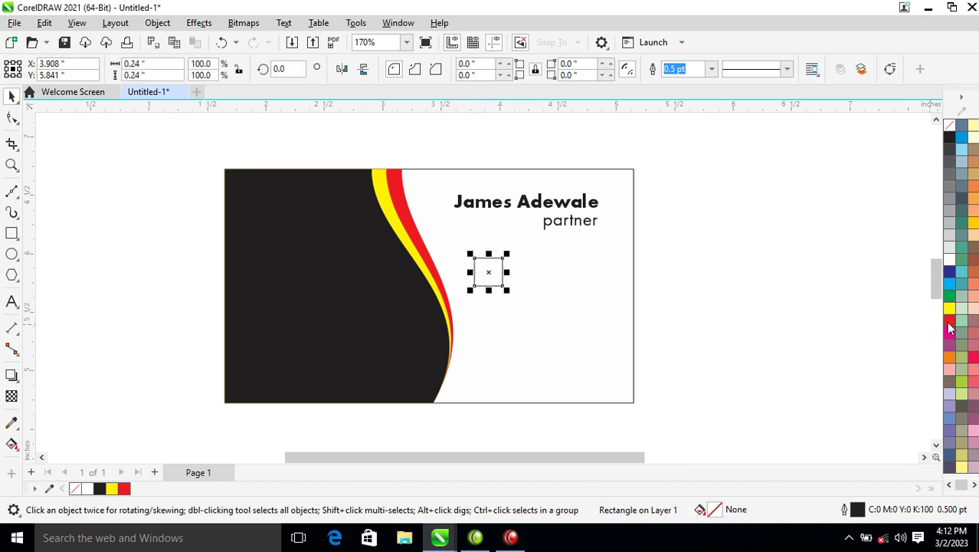
{"action": "left_click", "coordinate": [949, 321]}
{"action": "left_click_drag", "start_coordinate": [508, 256], "coordinate": [500, 262]}
{"action": "key", "text": "z"}
{"action": "left_click_drag", "start_coordinate": [380, 210], "coordinate": [662, 410]}
{"action": "left_click_drag", "start_coordinate": [401, 187], "coordinate": [492, 311]}
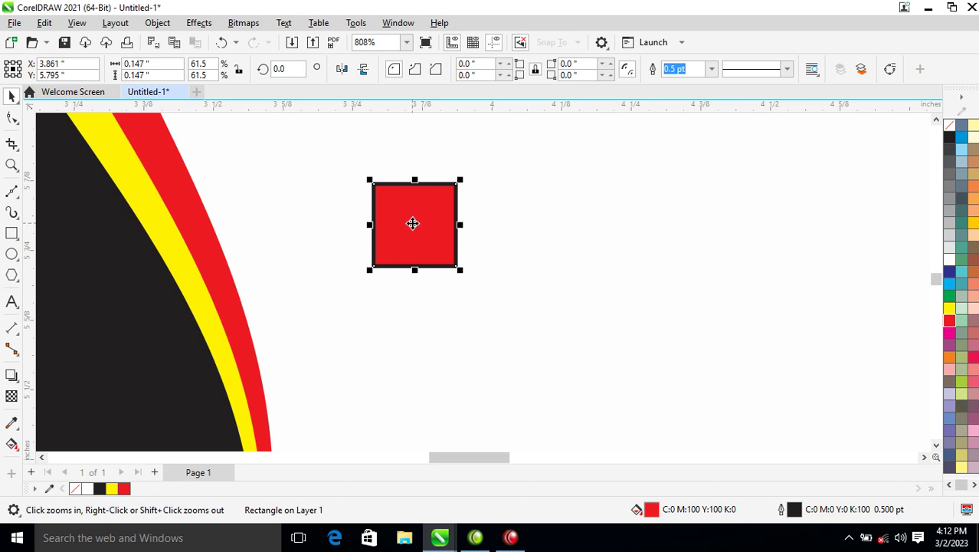
{"action": "left_click_drag", "start_coordinate": [330, 151], "coordinate": [579, 347]}
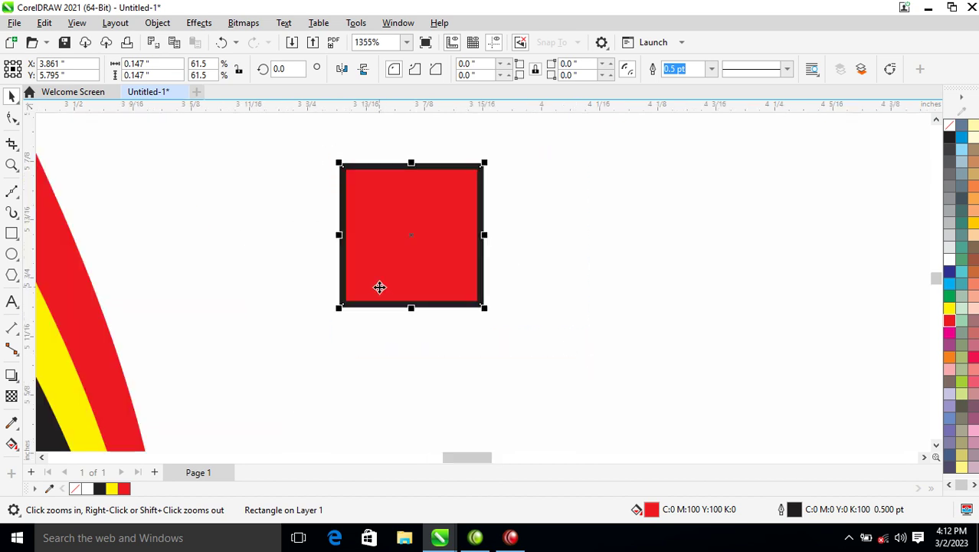
Step: Draw a 3-sided polygon rotated 180 degrees and flatten it into a low roof
{"action": "left_click", "coordinate": [11, 275]}
{"action": "left_click_drag", "start_coordinate": [385, 190], "coordinate": [475, 271]}
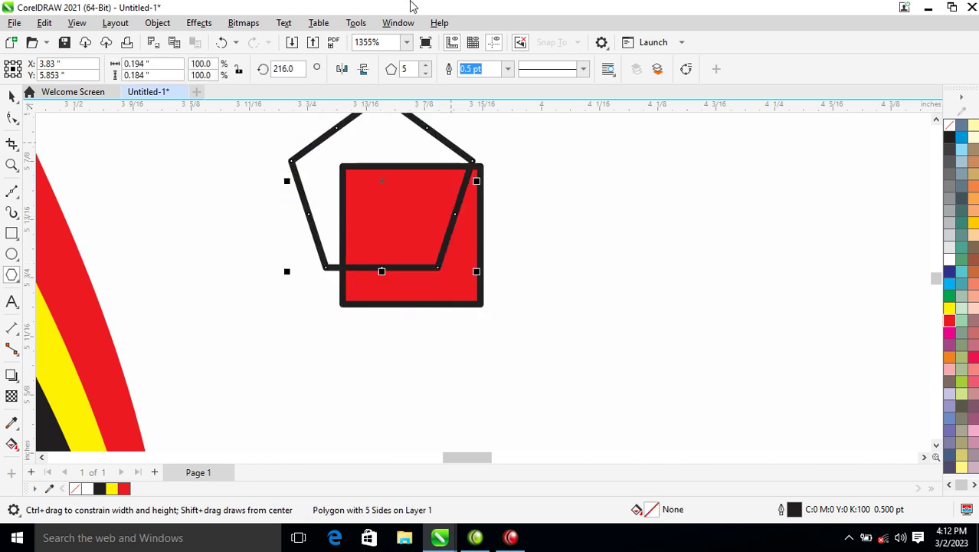
{"action": "left_click", "coordinate": [400, 70]}
{"action": "type", "text": "3"}
{"action": "key", "text": "Return"}
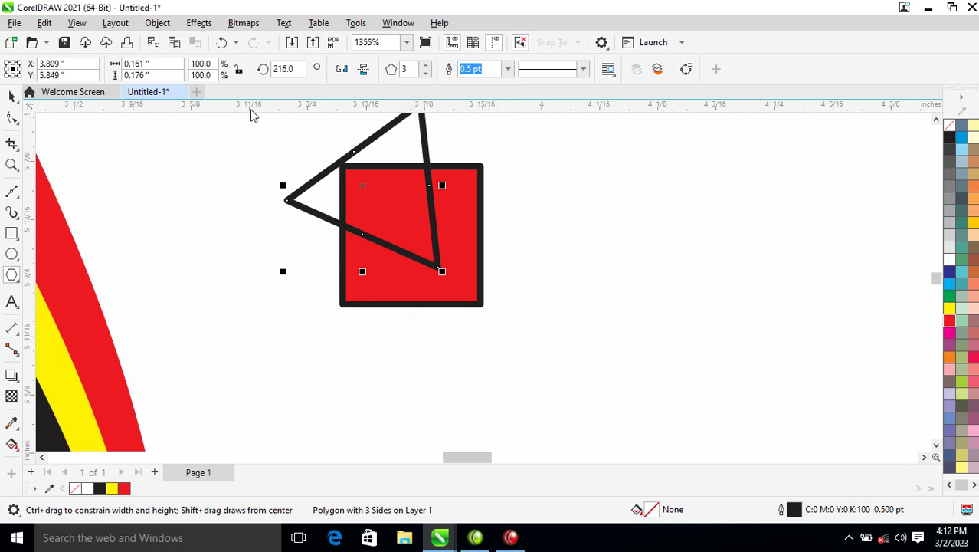
{"action": "left_click_drag", "start_coordinate": [300, 68], "coordinate": [262, 70]}
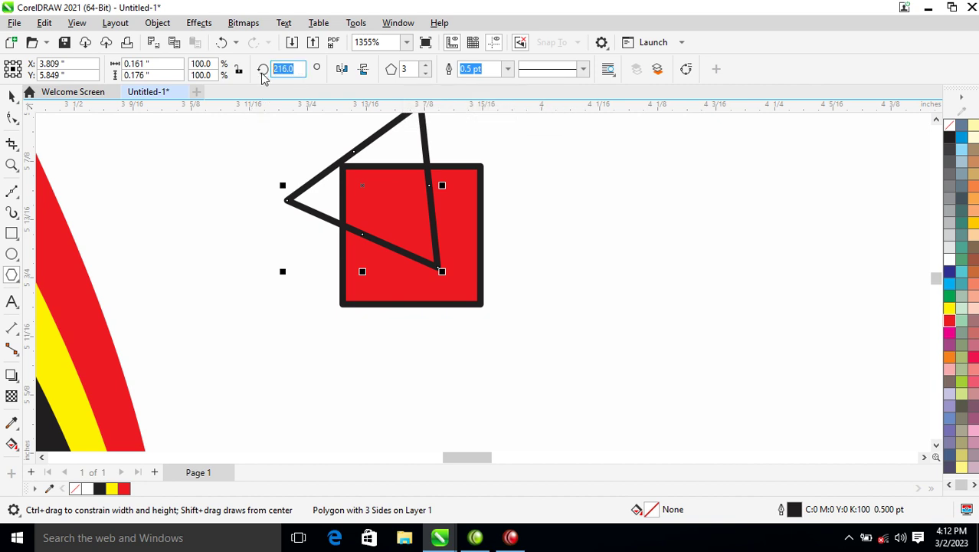
{"action": "type", "text": "18"}
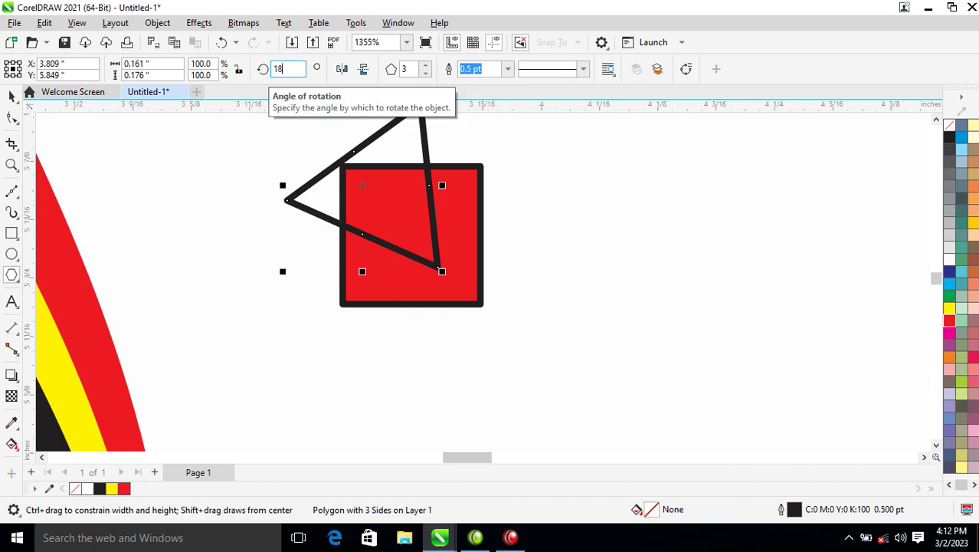
{"action": "type", "text": "0"}
{"action": "key", "text": "Return"}
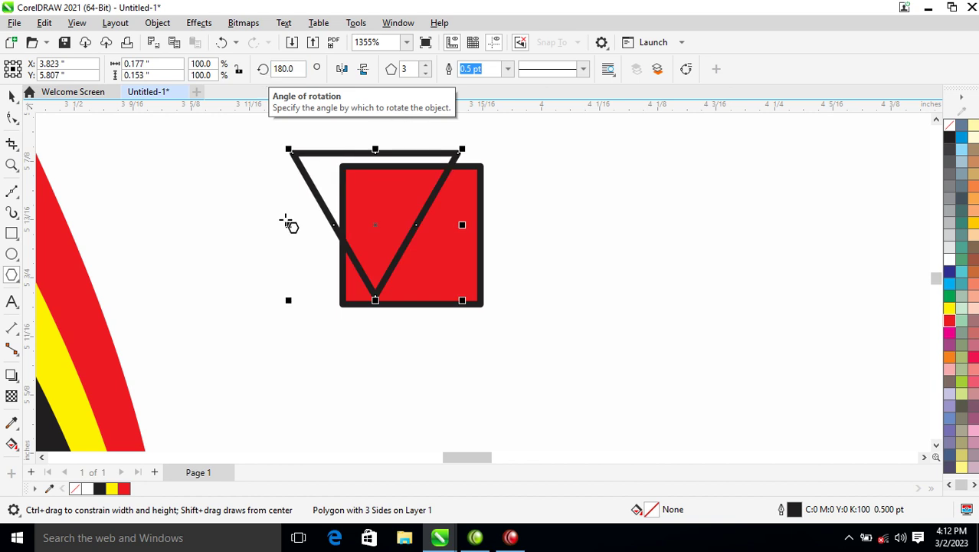
{"action": "key", "text": "space"}
{"action": "left_click_drag", "start_coordinate": [376, 301], "coordinate": [405, 136]}
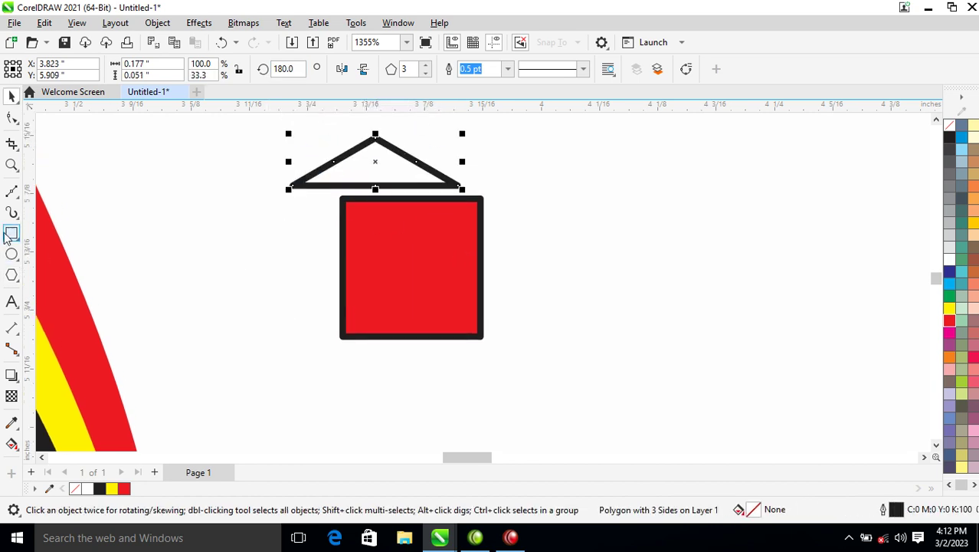
Step: Combine two nested rectangles into a door frame under the roof, join with the roof, shrink to a third
{"action": "left_click", "coordinate": [13, 233]}
{"action": "left_click_drag", "start_coordinate": [347, 190], "coordinate": [420, 286]}
{"action": "key", "text": "space"}
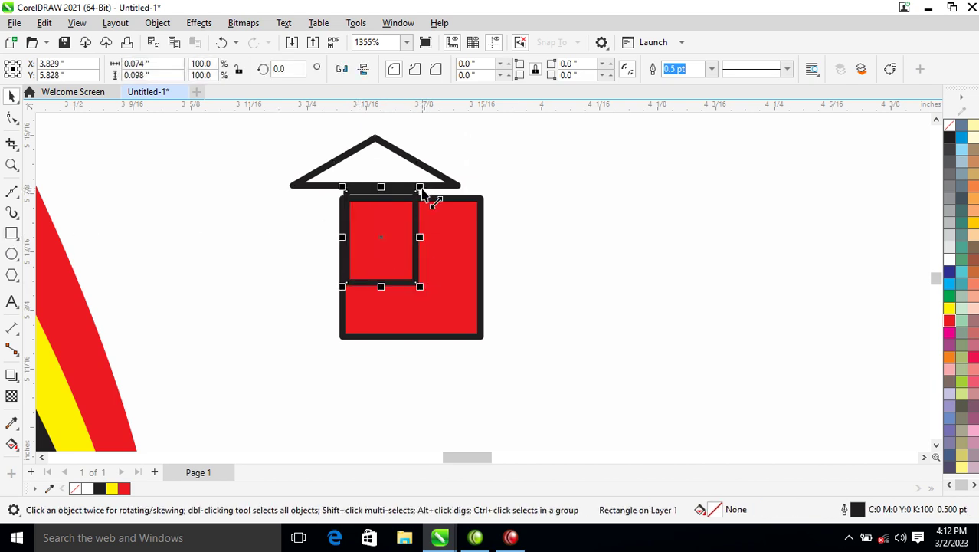
{"action": "left_click_drag", "start_coordinate": [420, 188], "coordinate": [412, 209]}
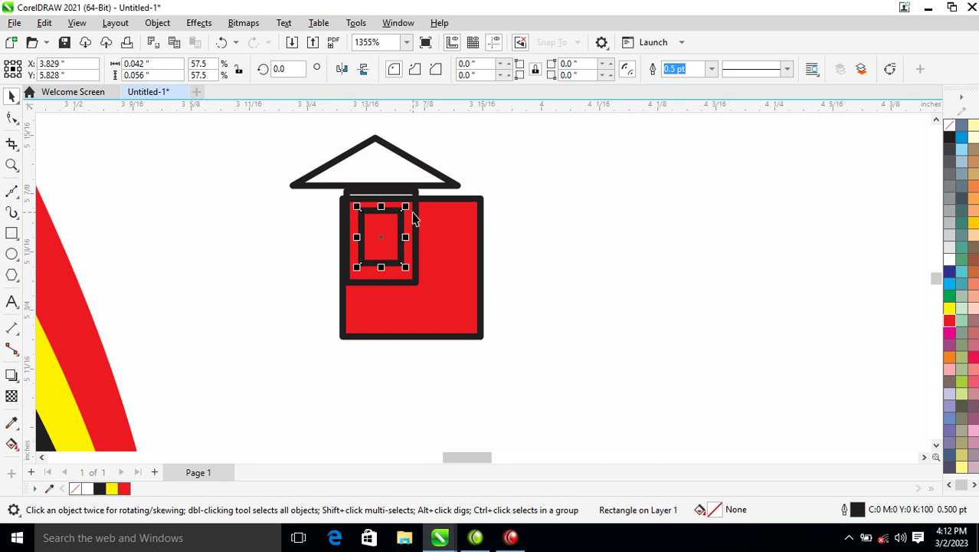
{"action": "left_click", "coordinate": [417, 208], "text": "shift"}
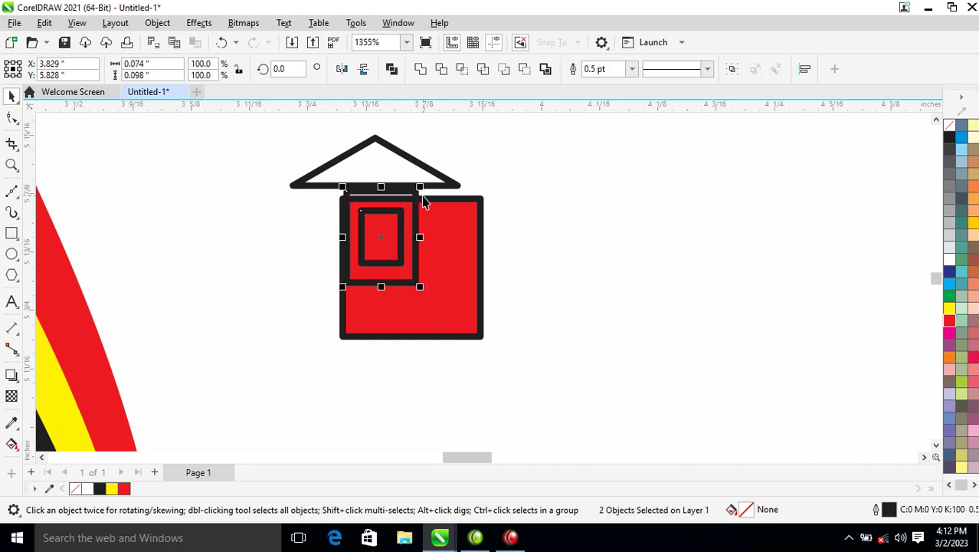
{"action": "key", "text": "ctrl+l"}
{"action": "left_click_drag", "start_coordinate": [407, 231], "coordinate": [407, 240]}
{"action": "left_click", "coordinate": [388, 157], "text": "shift"}
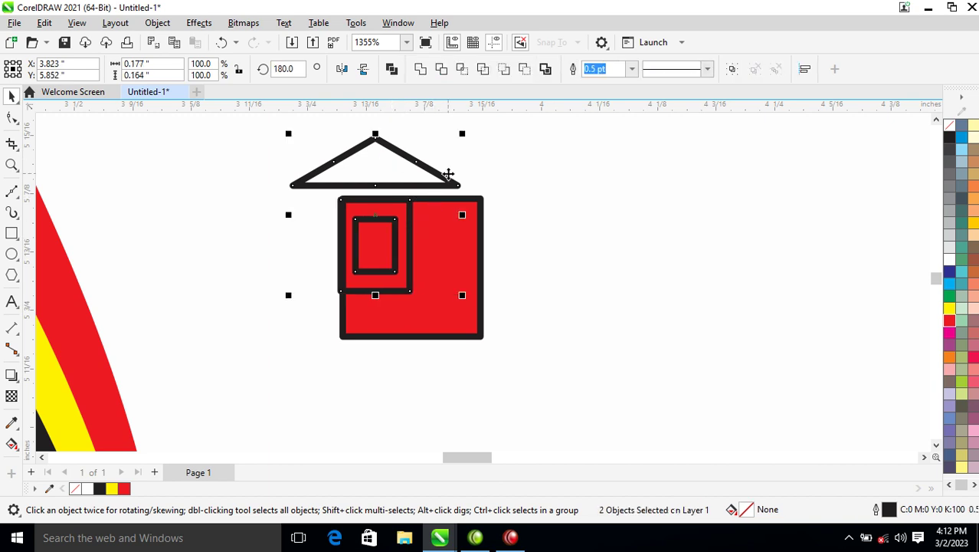
{"action": "key", "text": "ctrl+l"}
{"action": "left_click_drag", "start_coordinate": [461, 135], "coordinate": [376, 236]}
Step: Centre the house on the red square, cut it out, and remove the outline
{"action": "left_click", "coordinate": [446, 258], "text": "shift"}
{"action": "key", "text": "e"}
{"action": "key", "text": "c"}
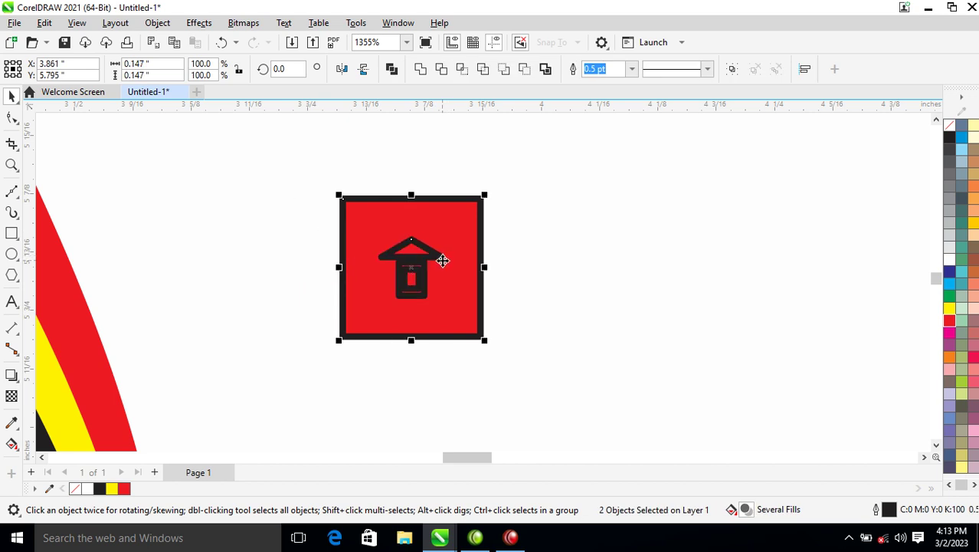
{"action": "key", "text": "ctrl+l"}
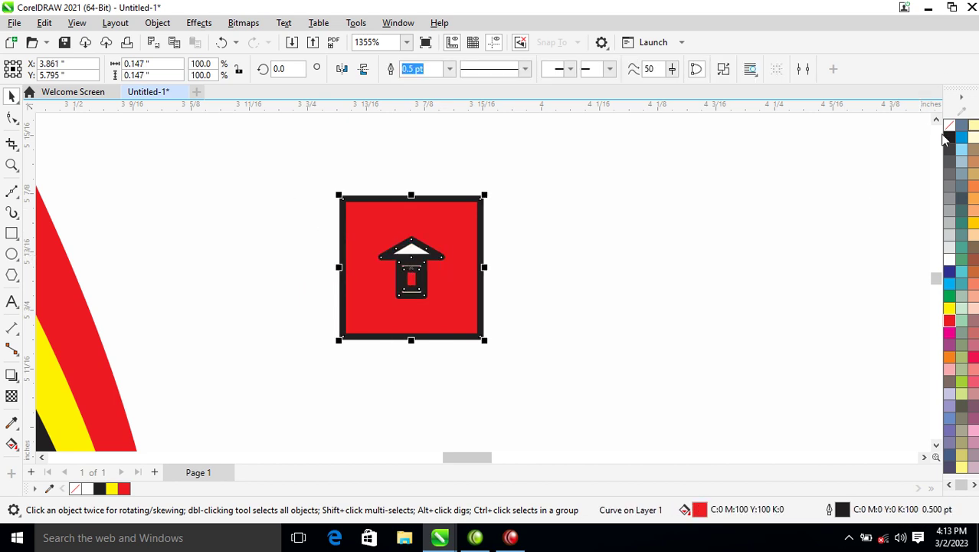
{"action": "right_click", "coordinate": [954, 127]}
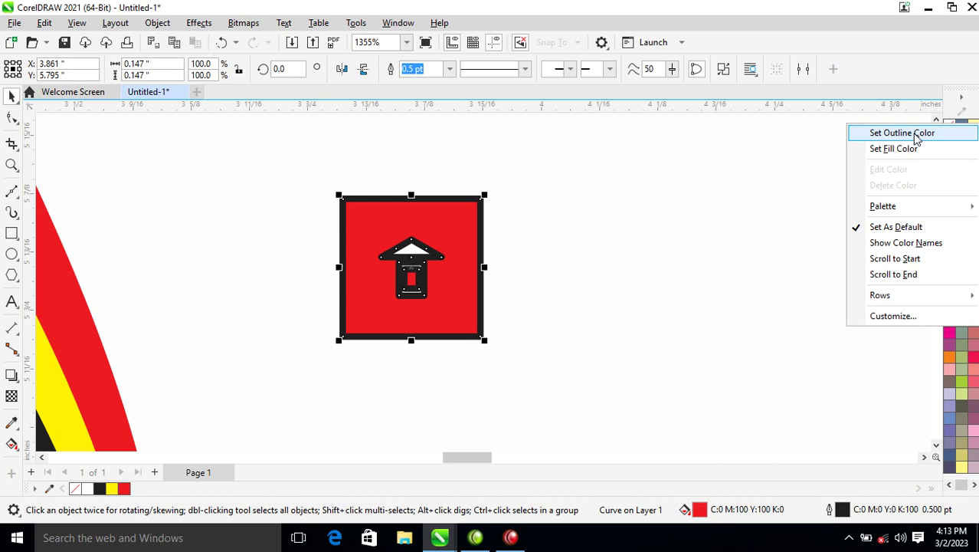
{"action": "left_click", "coordinate": [917, 134]}
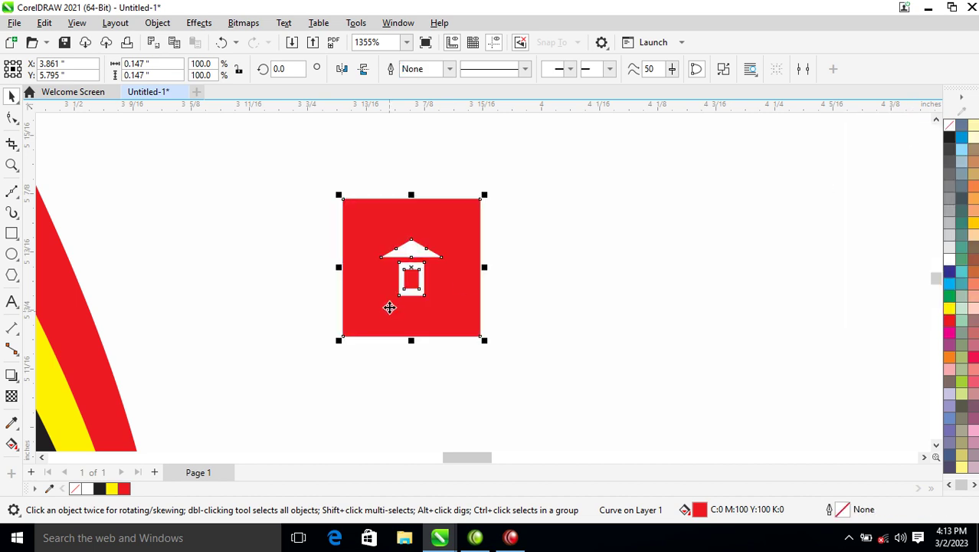
Step: Copy the icon below, merge it into a plain red square, and draw a rectangle inside
{"action": "scroll", "coordinate": [443, 228], "scroll_direction": "down", "scroll_amount": 5}
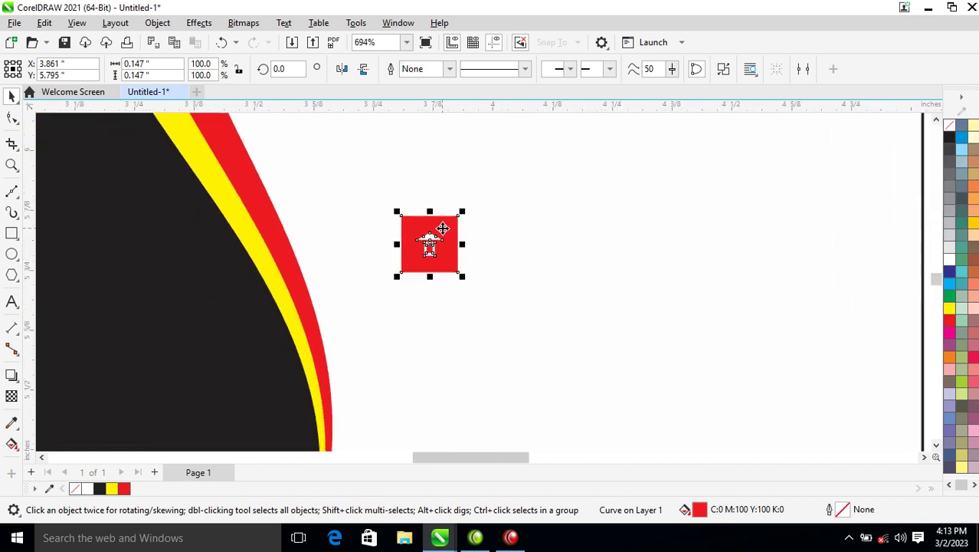
{"action": "left_click_drag", "start_coordinate": [441, 229], "coordinate": [437, 284]}
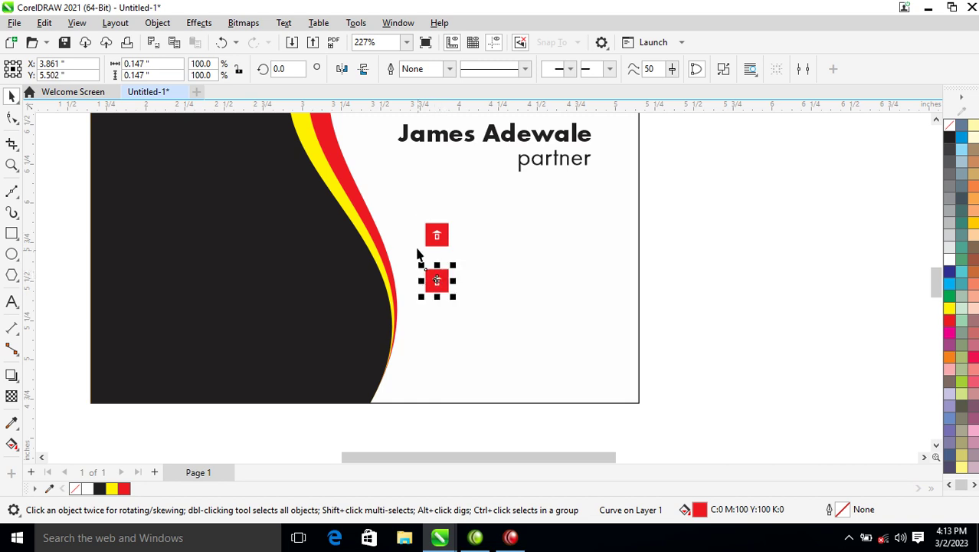
{"action": "key", "text": "z"}
{"action": "left_click_drag", "start_coordinate": [418, 247], "coordinate": [459, 303]}
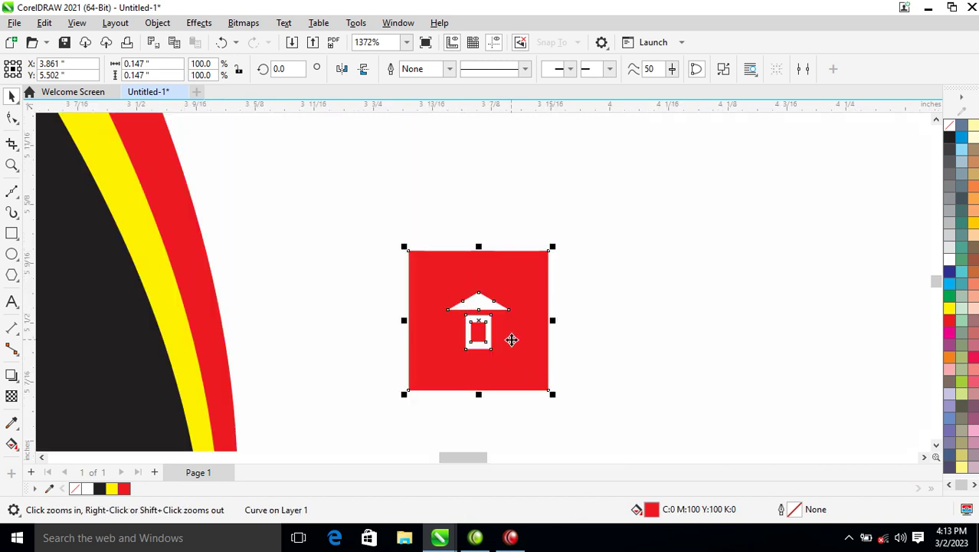
{"action": "key", "text": "ctrl+k"}
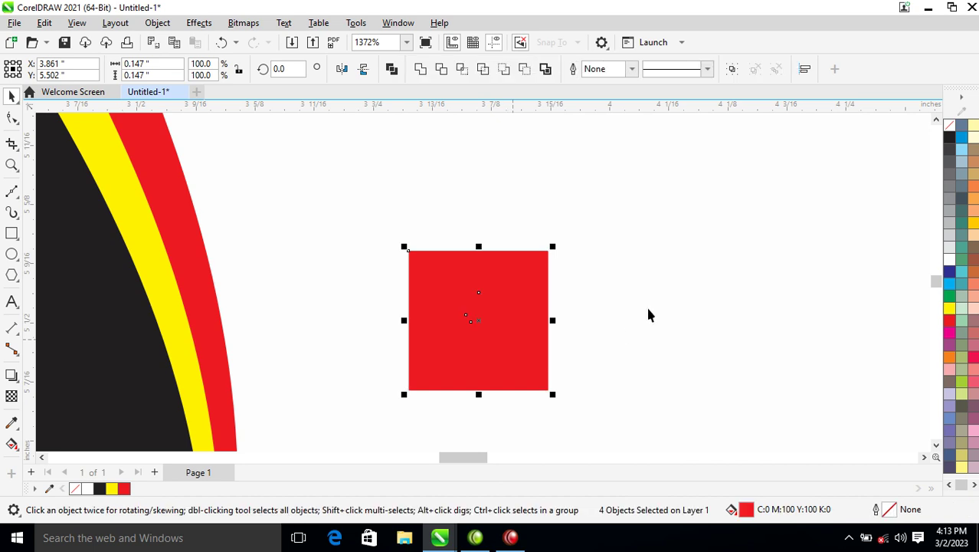
{"action": "left_click", "coordinate": [420, 69]}
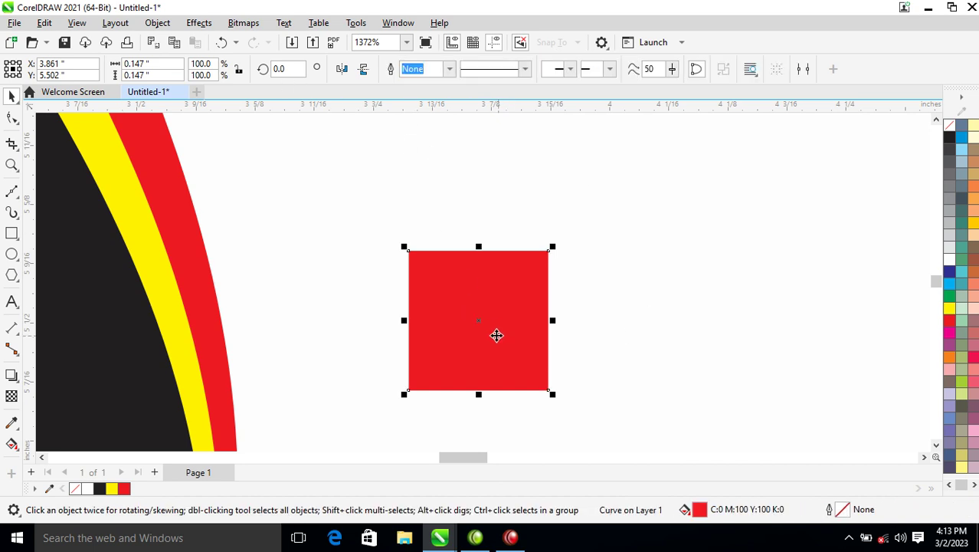
{"action": "left_click", "coordinate": [11, 234]}
{"action": "left_click_drag", "start_coordinate": [437, 281], "coordinate": [533, 360]}
Step: Make a smaller inner rectangle, convert it to curves, and reshape it into a downward triangle flap
{"action": "key", "text": "space"}
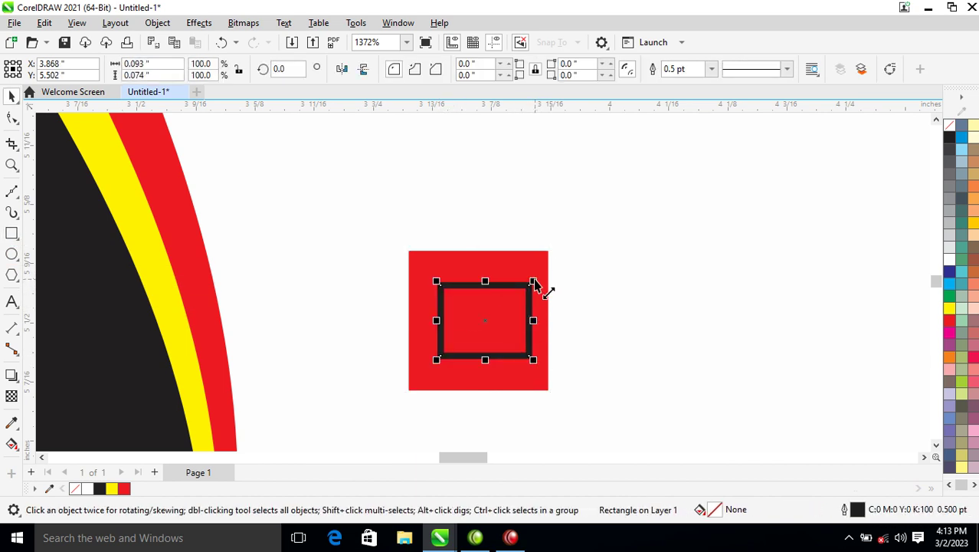
{"action": "left_click_drag", "start_coordinate": [534, 281], "coordinate": [524, 309]}
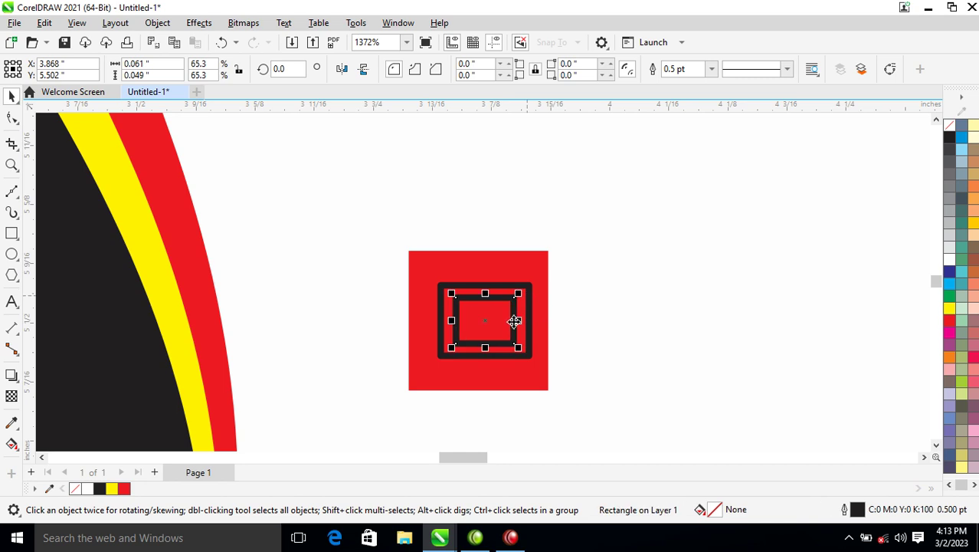
{"action": "right_click", "coordinate": [502, 312]}
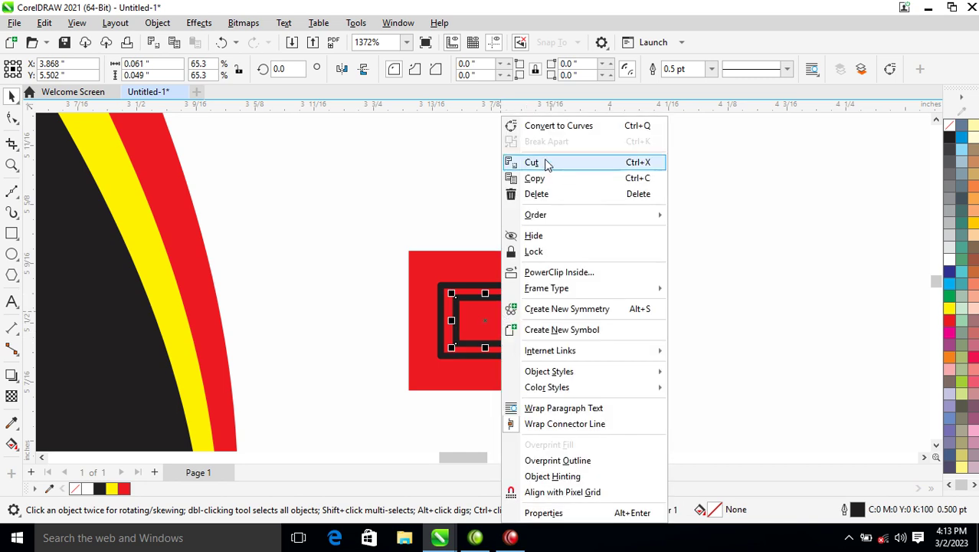
{"action": "left_click", "coordinate": [562, 127]}
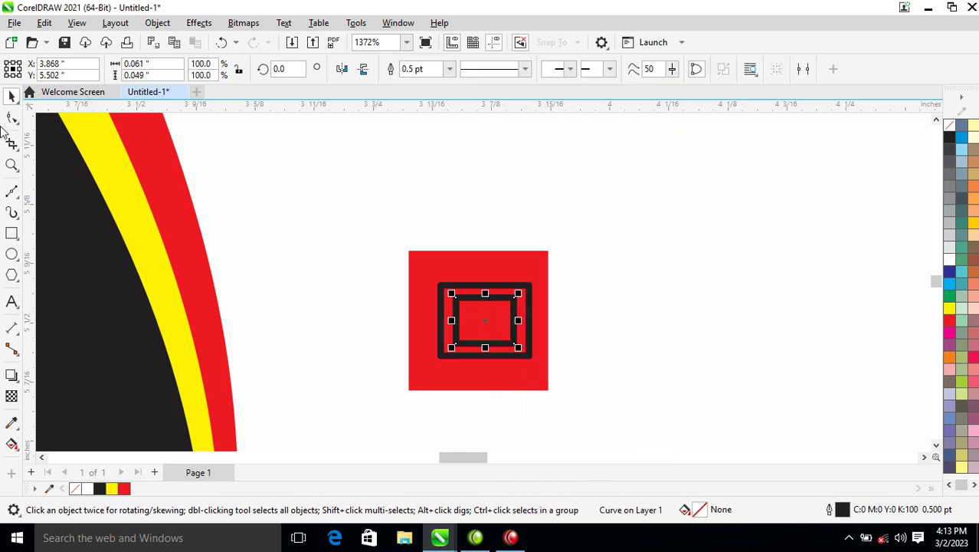
{"action": "left_click", "coordinate": [12, 119]}
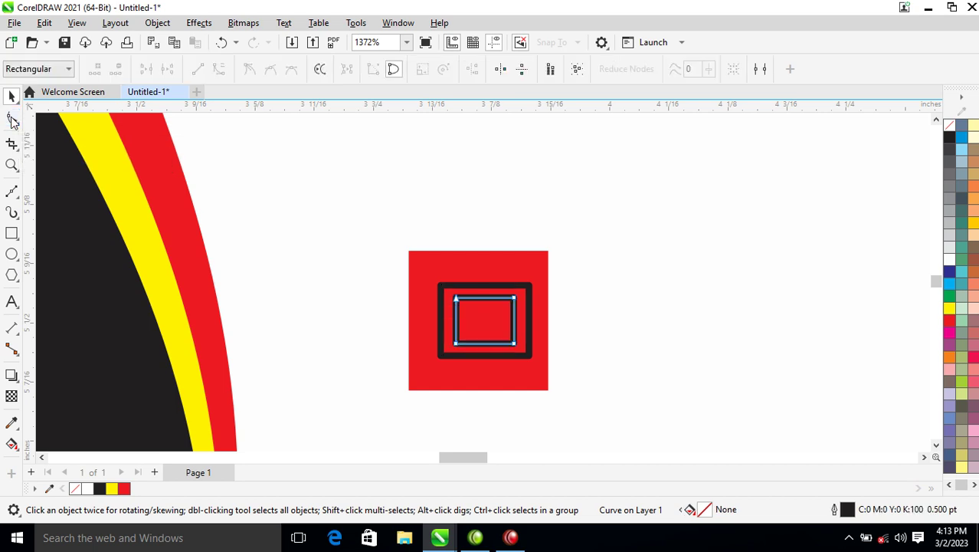
{"action": "double_click", "coordinate": [457, 344]}
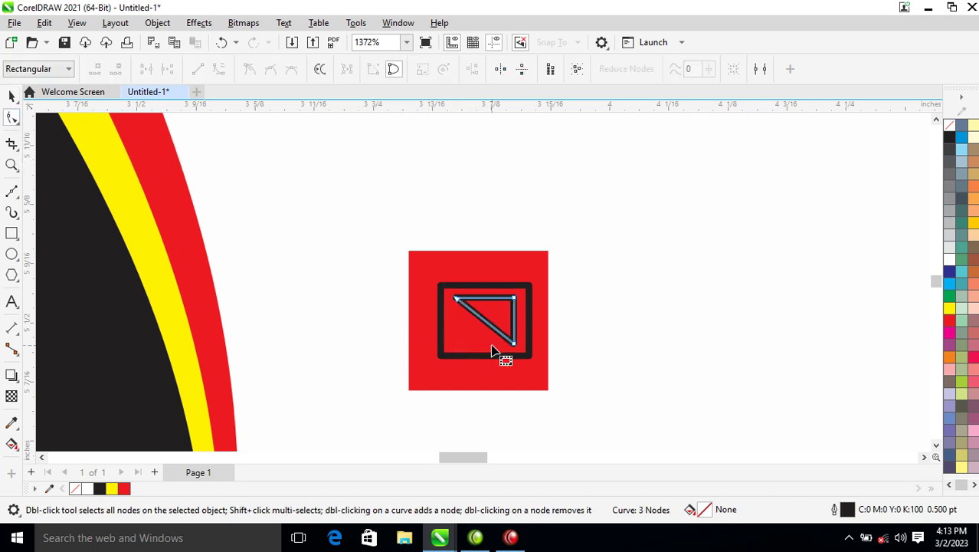
{"action": "left_click_drag", "start_coordinate": [513, 344], "coordinate": [482, 334]}
Step: Select the envelope shapes with the red square and combine them to cut the envelope out
{"action": "key", "text": "space"}
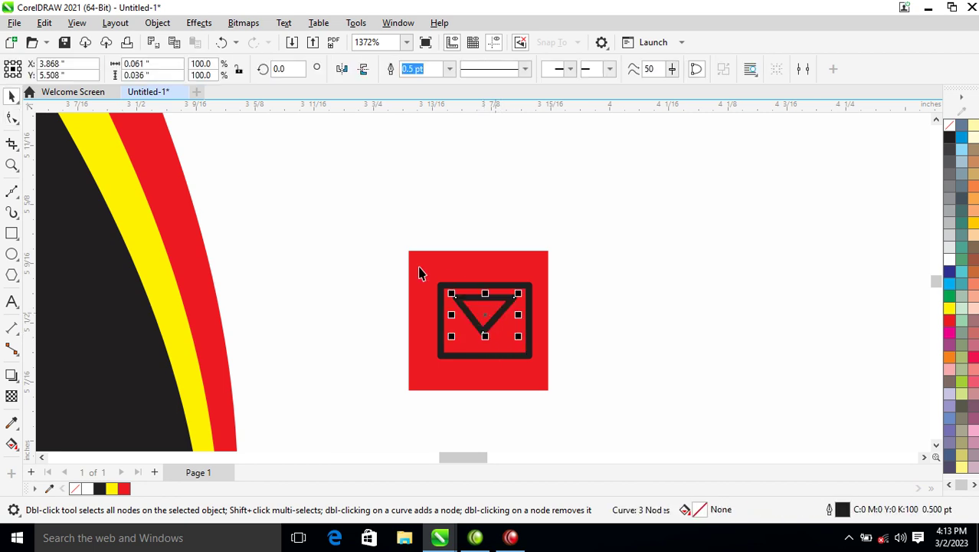
{"action": "left_click_drag", "start_coordinate": [391, 267], "coordinate": [556, 379]}
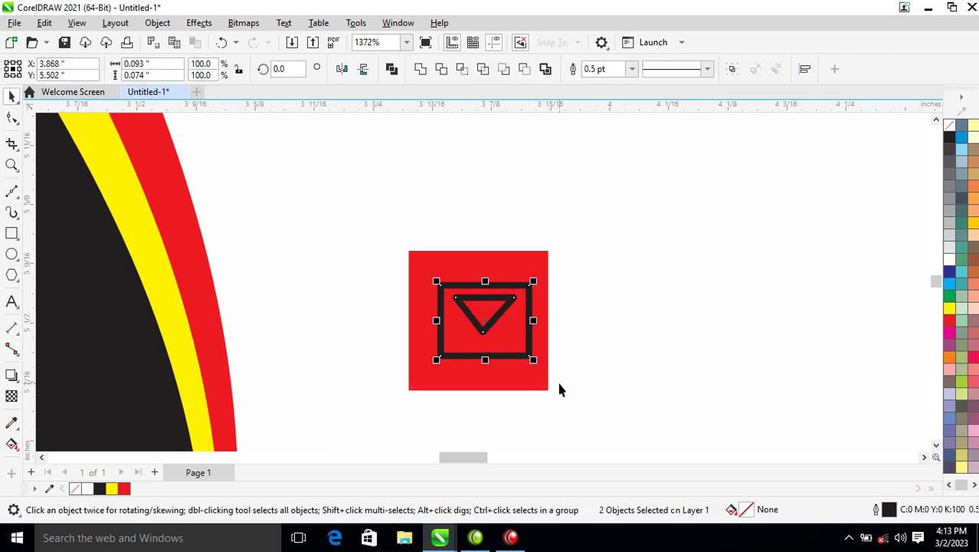
{"action": "left_click", "coordinate": [497, 346]}
{"action": "left_click", "coordinate": [540, 265], "text": "shift"}
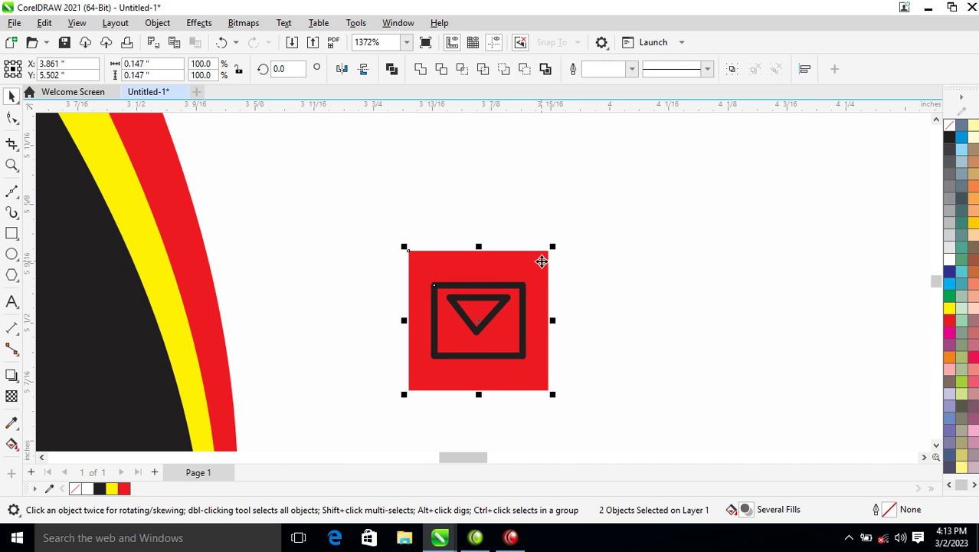
{"action": "key", "text": "ctrl+l"}
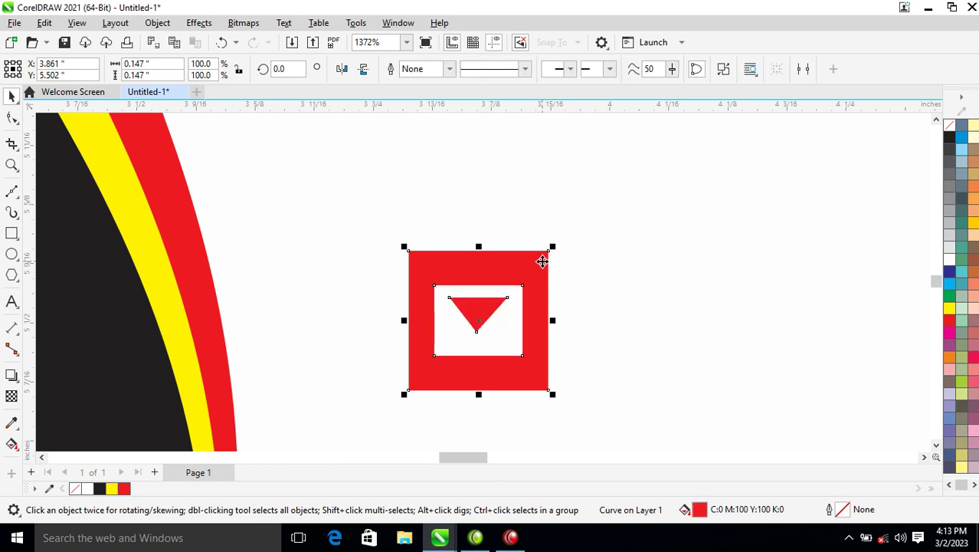
{"action": "scroll", "coordinate": [542, 261], "scroll_direction": "down", "scroll_amount": 6}
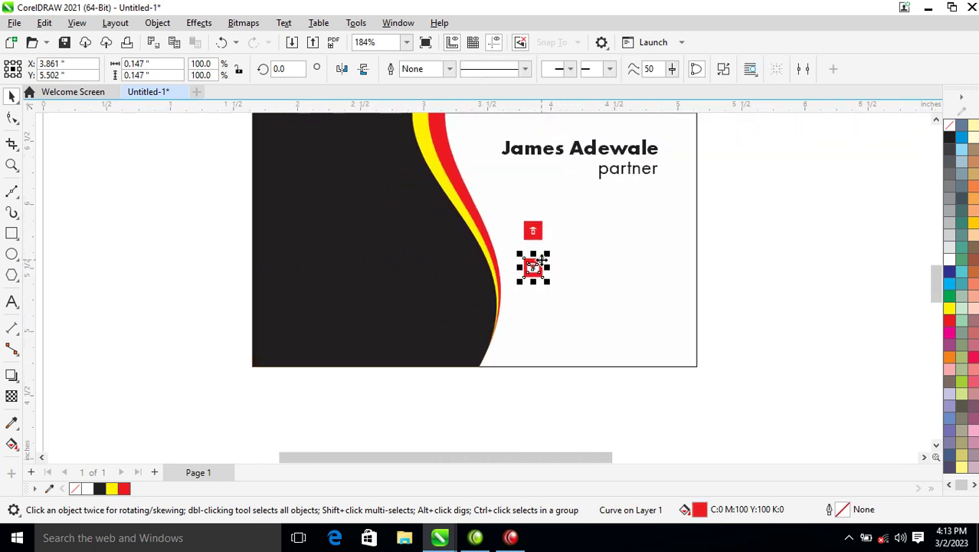
Step: Drop a copy of the envelope icon below it and zoom in closely on the copy
{"action": "key", "text": "z"}
{"action": "left_click_drag", "start_coordinate": [461, 212], "coordinate": [632, 350]}
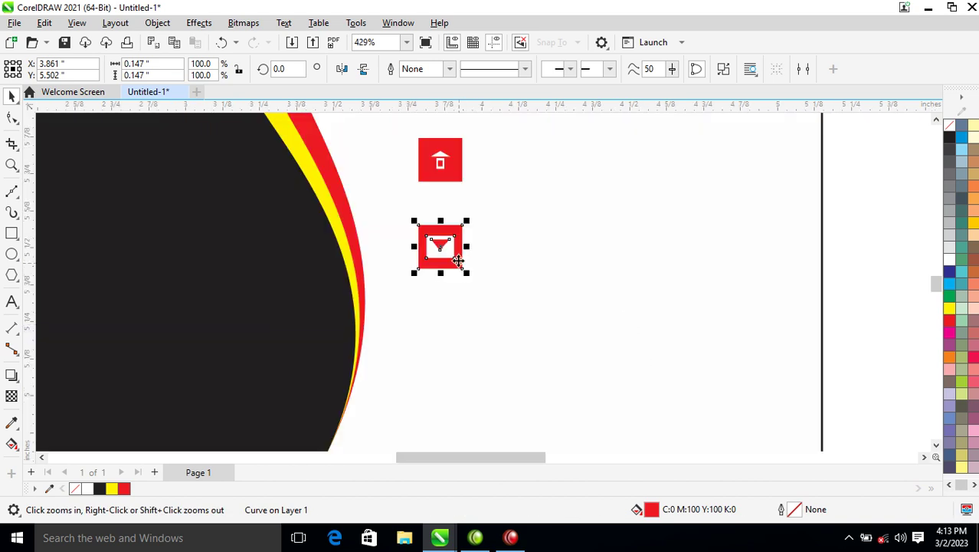
{"action": "left_click_drag", "start_coordinate": [452, 229], "coordinate": [442, 325]}
{"action": "key", "text": "z"}
{"action": "left_click_drag", "start_coordinate": [380, 299], "coordinate": [495, 406]}
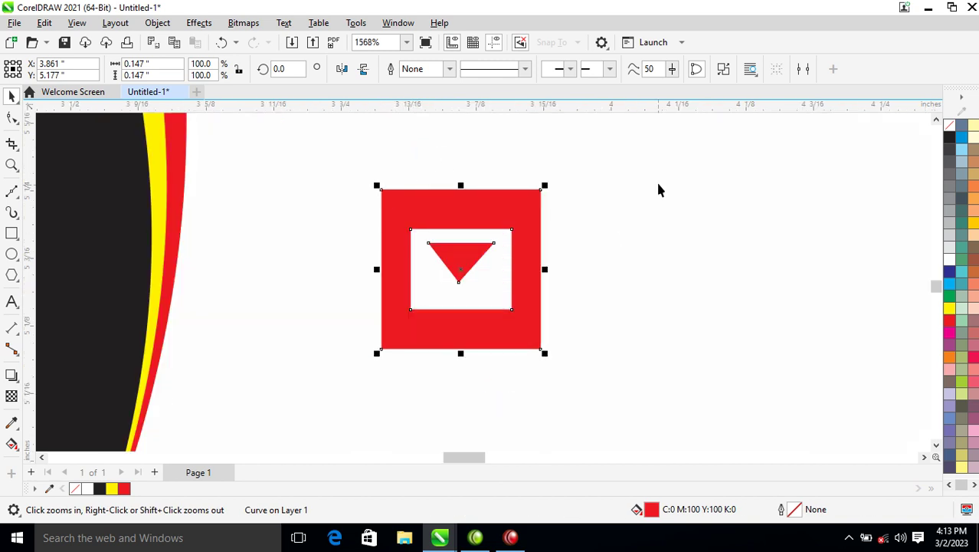
{"action": "scroll", "coordinate": [559, 228], "scroll_direction": "down", "scroll_amount": 5}
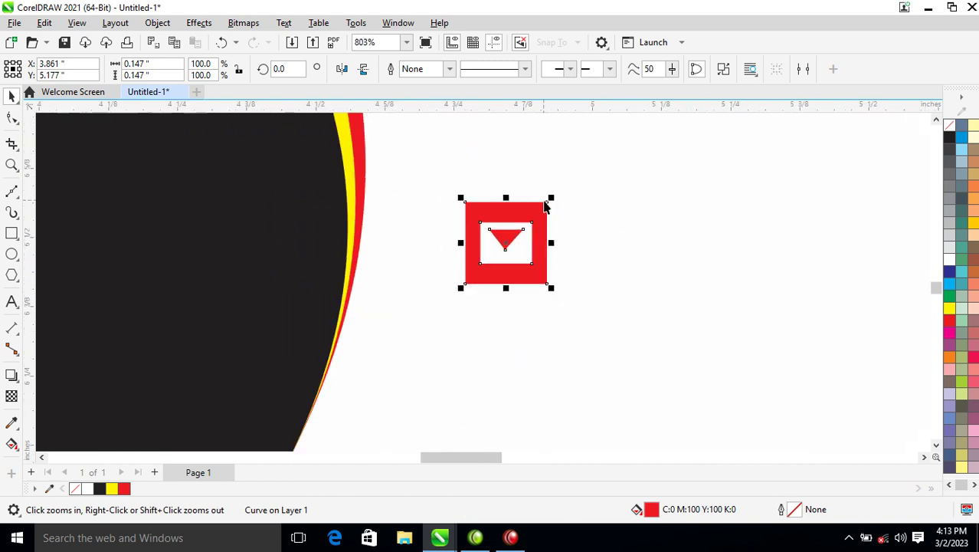
{"action": "left_click_drag", "start_coordinate": [497, 164], "coordinate": [575, 241]}
Step: Weld the copy's three parts into one solid red square
{"action": "key", "text": "space"}
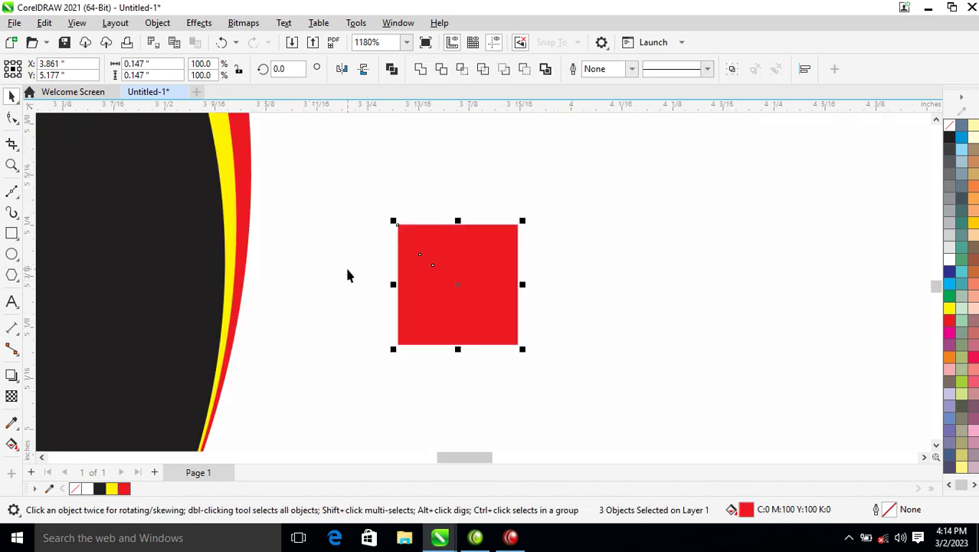
{"action": "left_click", "coordinate": [421, 69]}
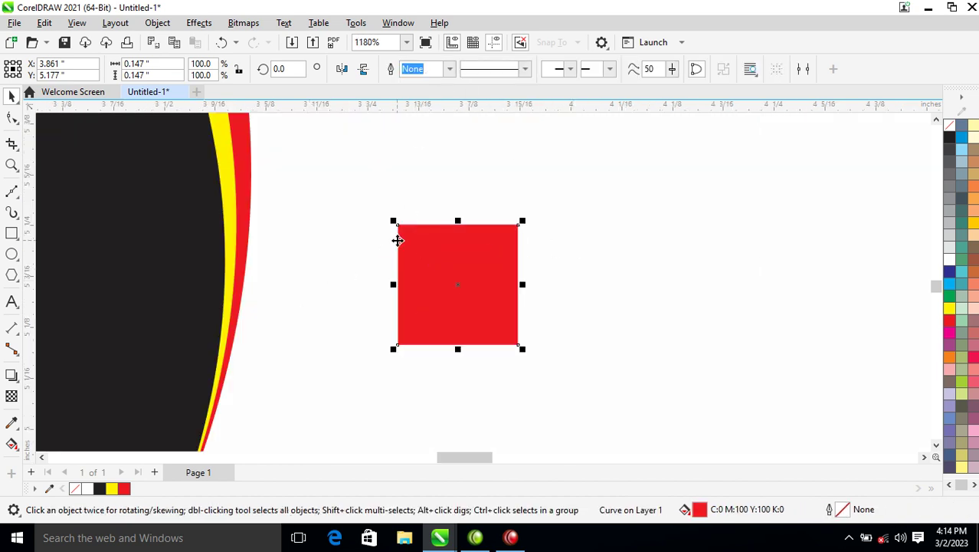
{"action": "key", "text": "z"}
{"action": "left_click_drag", "start_coordinate": [389, 177], "coordinate": [601, 394]}
Step: Draw a phone frame rectangle, a shorter inner screen, and three small buttons combined together
{"action": "left_click", "coordinate": [12, 233]}
{"action": "left_click_drag", "start_coordinate": [382, 221], "coordinate": [474, 333]}
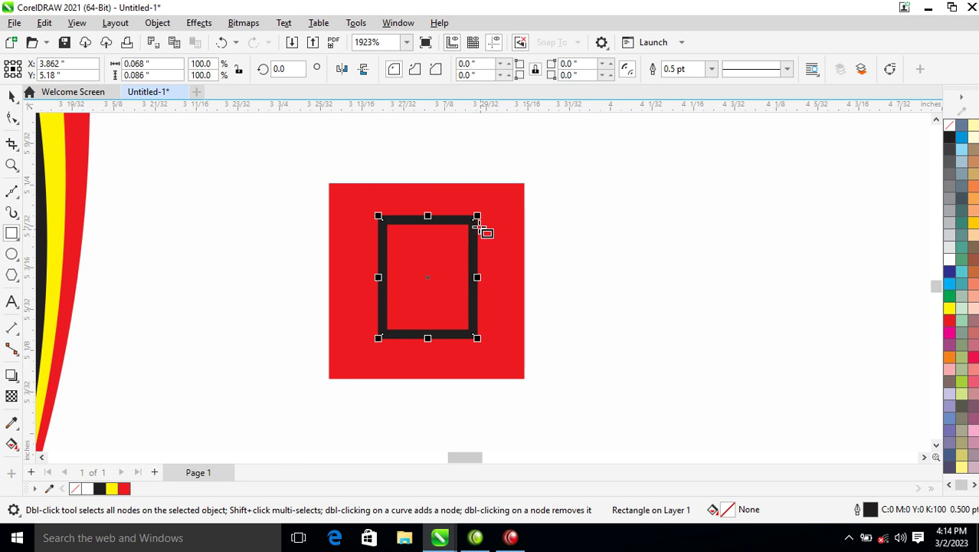
{"action": "key", "text": "space"}
{"action": "left_click_drag", "start_coordinate": [480, 218], "coordinate": [483, 245]}
{"action": "left_click_drag", "start_coordinate": [428, 323], "coordinate": [433, 304]}
{"action": "left_click_drag", "start_coordinate": [464, 233], "coordinate": [423, 320]}
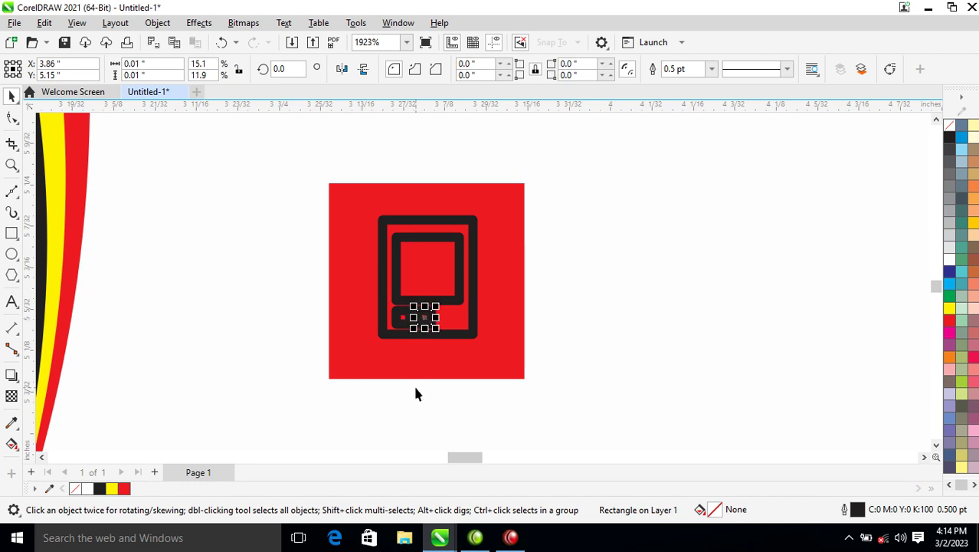
{"action": "key", "text": "ctrl+r"}
{"action": "left_click_drag", "start_coordinate": [340, 281], "coordinate": [477, 342]}
{"action": "key", "text": "ctrl+l"}
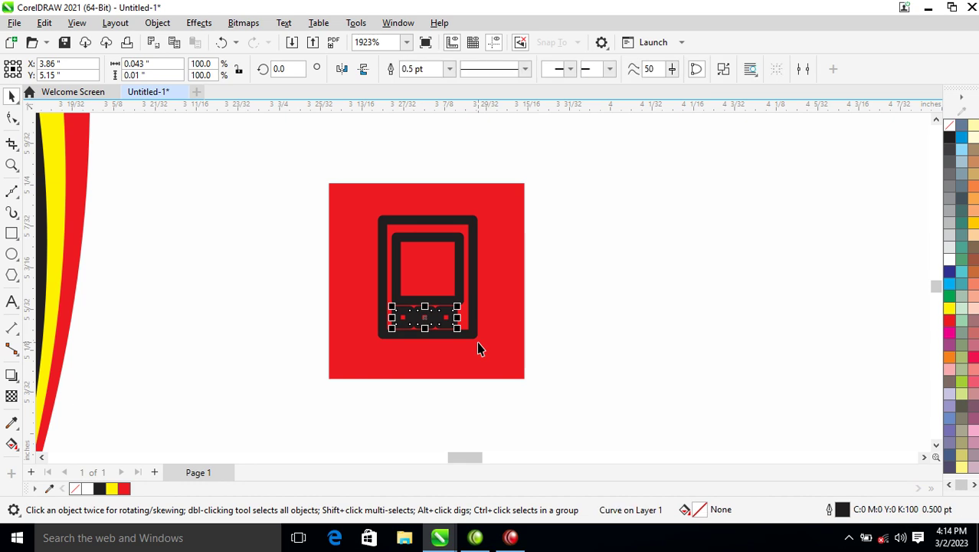
Step: Combine frame, screen and buttons, fill white with no outline, and centre on the red square
{"action": "left_click", "coordinate": [457, 275], "text": "shift"}
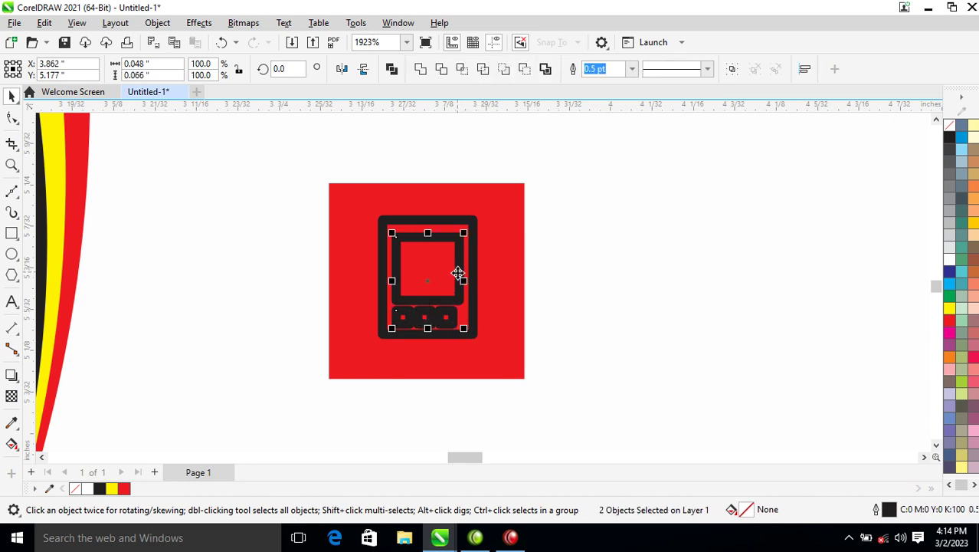
{"action": "left_click", "coordinate": [469, 309], "text": "shift"}
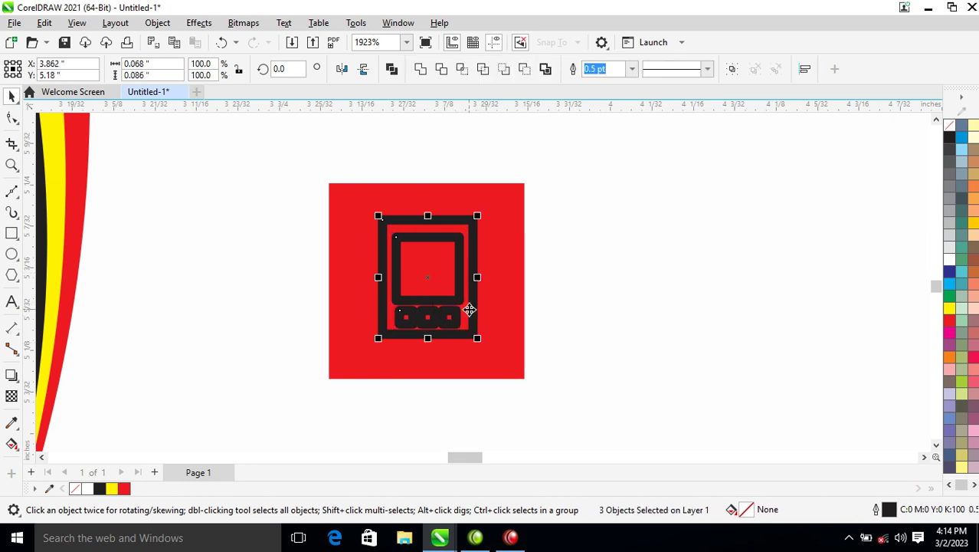
{"action": "key", "text": "ctrl+l"}
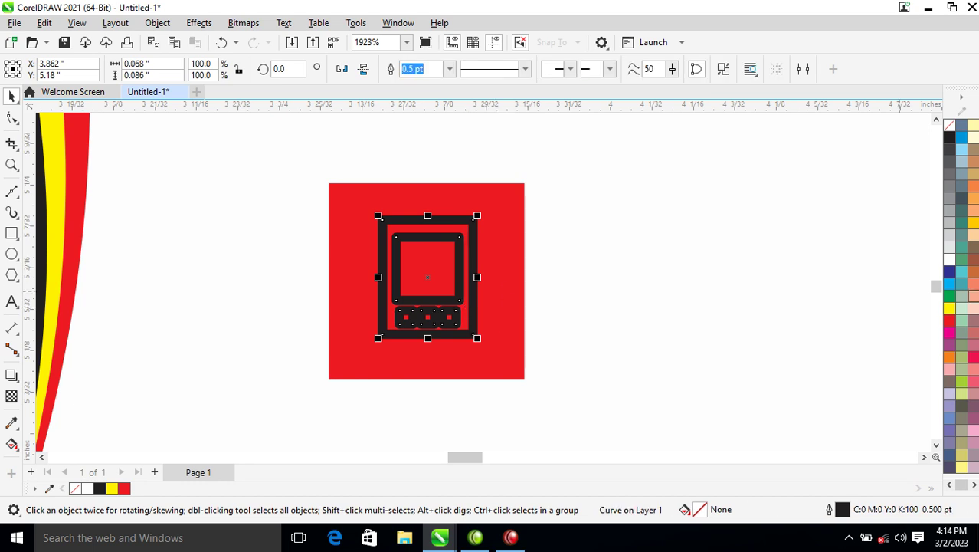
{"action": "left_click", "coordinate": [949, 259]}
{"action": "right_click", "coordinate": [953, 129]}
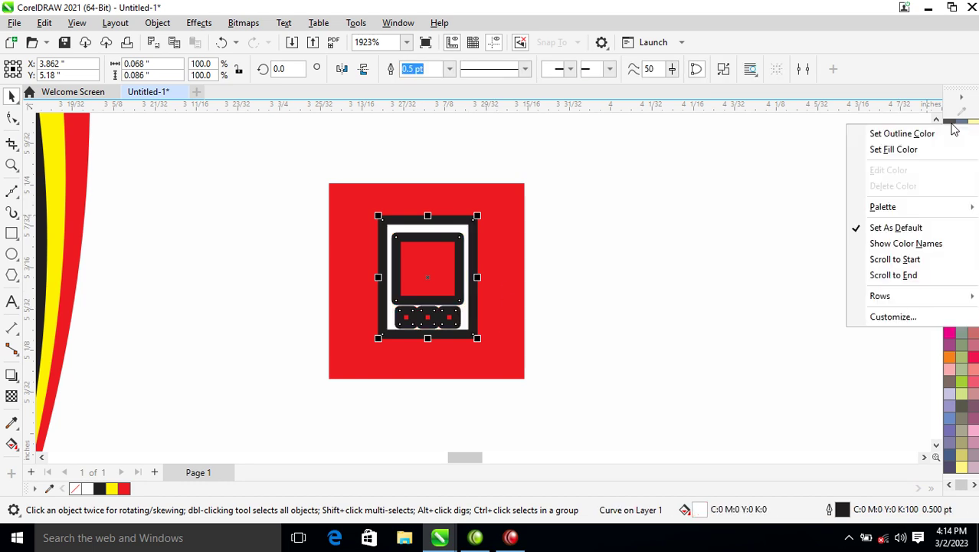
{"action": "left_click", "coordinate": [904, 132]}
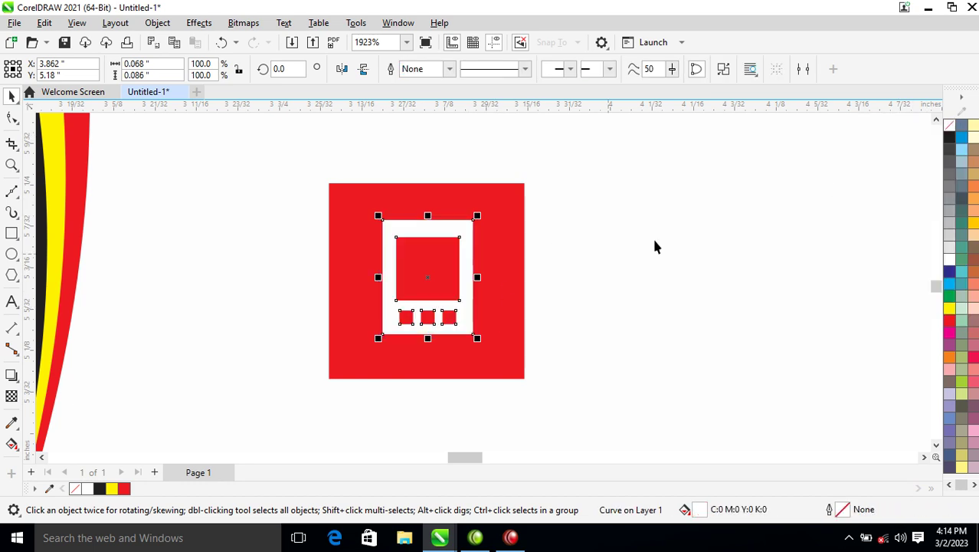
{"action": "left_click", "coordinate": [504, 227], "text": "shift"}
{"action": "key", "text": "c"}
{"action": "key", "text": "e"}
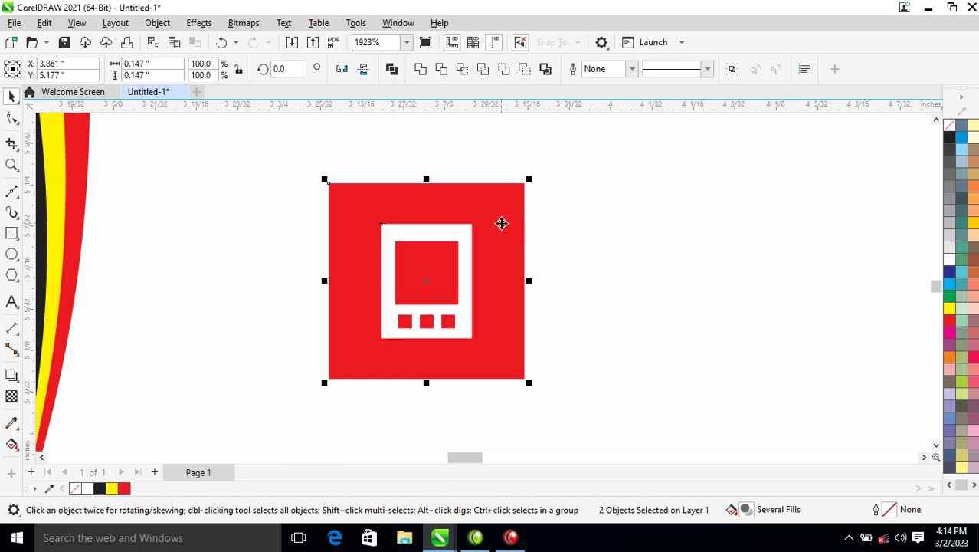
{"action": "left_click", "coordinate": [501, 223]}
{"action": "scroll", "coordinate": [498, 211], "scroll_direction": "down", "scroll_amount": 6}
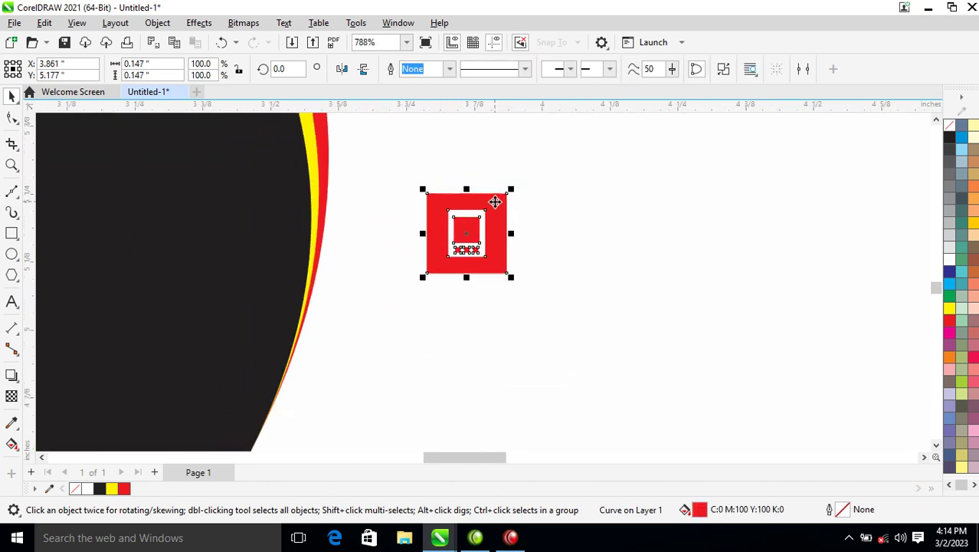
Step: Marquee-select the three red contact icons and move them slightly lower on the card
{"action": "scroll", "coordinate": [495, 201], "scroll_direction": "down", "scroll_amount": 7}
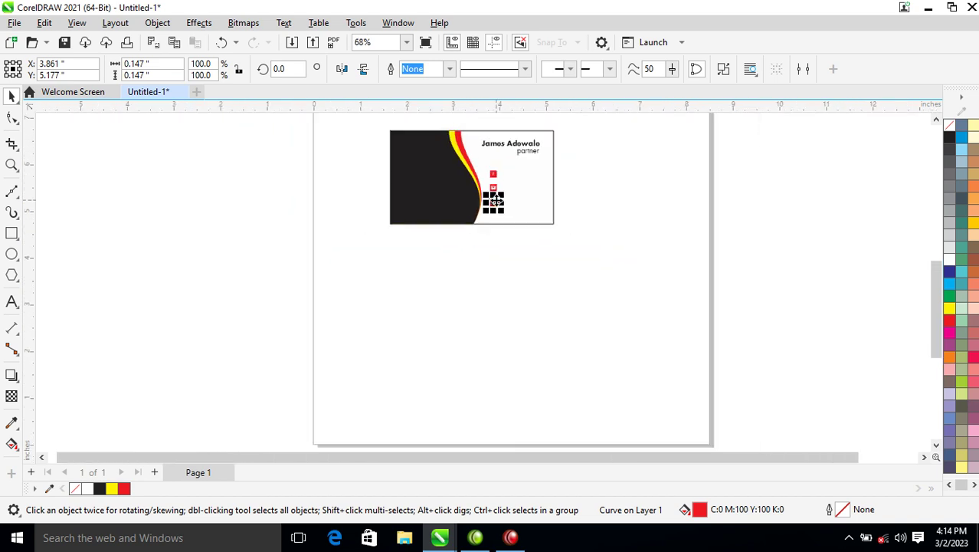
{"action": "key", "text": "z"}
{"action": "left_click_drag", "start_coordinate": [339, 266], "coordinate": [598, 145]}
{"action": "left_click_drag", "start_coordinate": [239, 120], "coordinate": [783, 392]}
{"action": "left_click_drag", "start_coordinate": [797, 251], "coordinate": [457, 405]}
{"action": "left_click_drag", "start_coordinate": [534, 283], "coordinate": [535, 304]}
{"action": "left_click", "coordinate": [797, 283]}
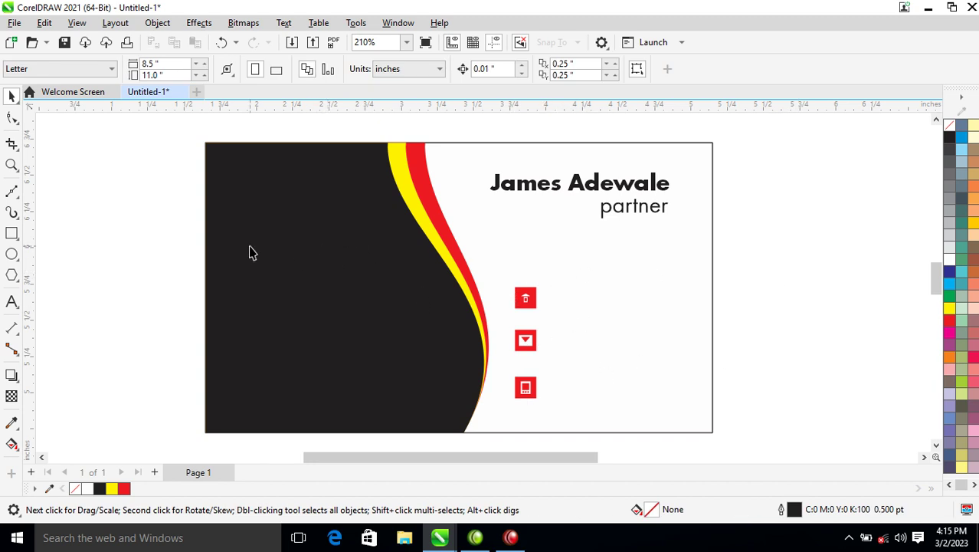
{"action": "key", "text": "z"}
{"action": "left_click_drag", "start_coordinate": [174, 149], "coordinate": [354, 262]}
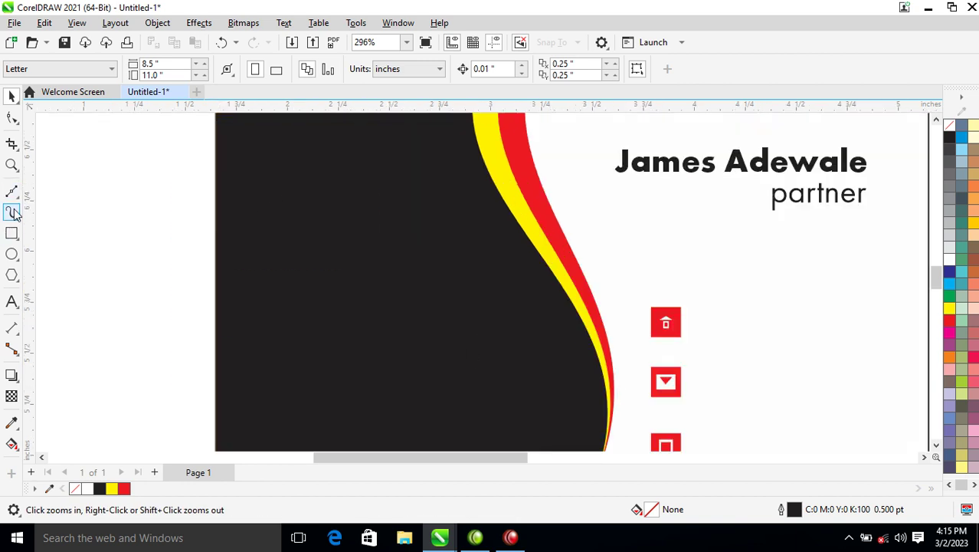
Step: Draw a yellow-filled circle on the black panel
{"action": "left_click", "coordinate": [11, 254]}
{"action": "left_click_drag", "start_coordinate": [299, 167], "coordinate": [406, 275]}
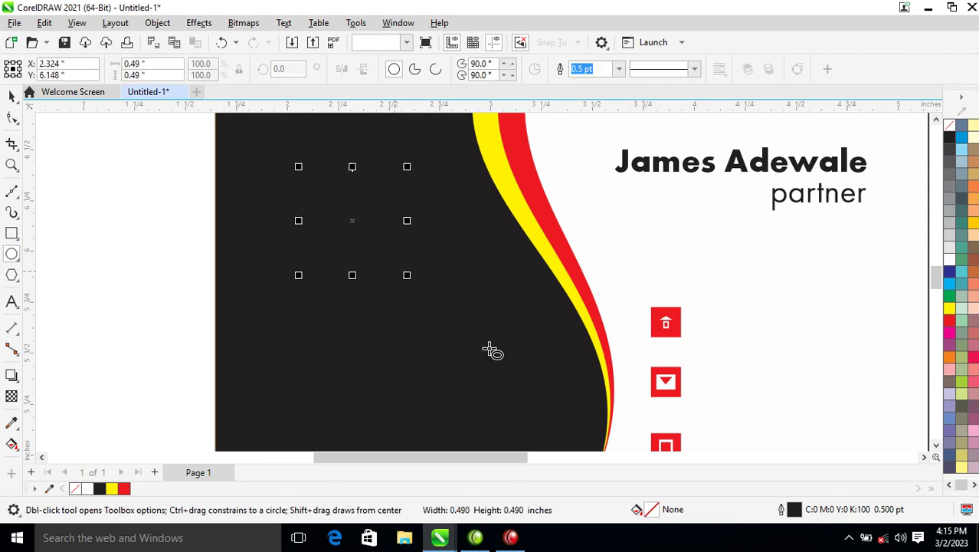
{"action": "left_click", "coordinate": [950, 309]}
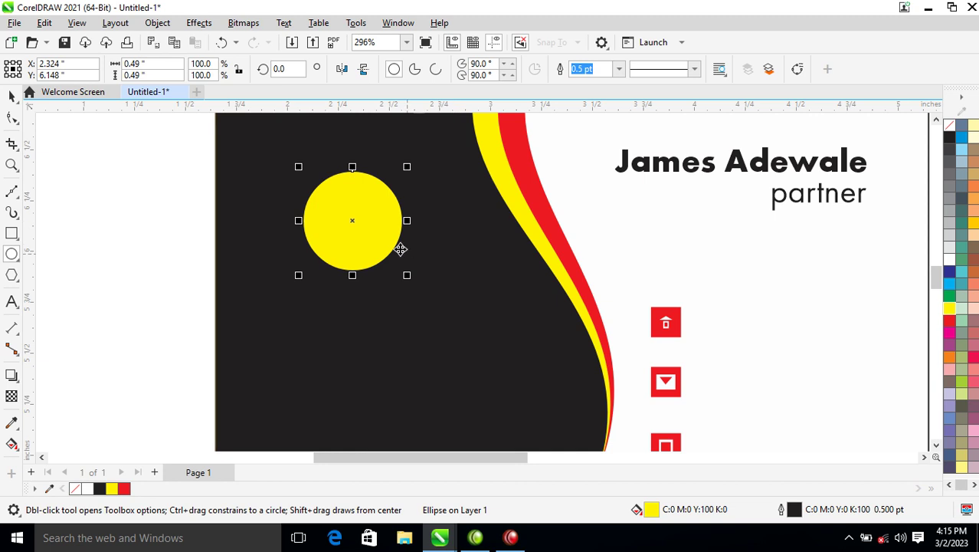
{"action": "key", "text": "space"}
{"action": "key", "text": "z"}
{"action": "left_click_drag", "start_coordinate": [251, 141], "coordinate": [538, 346]}
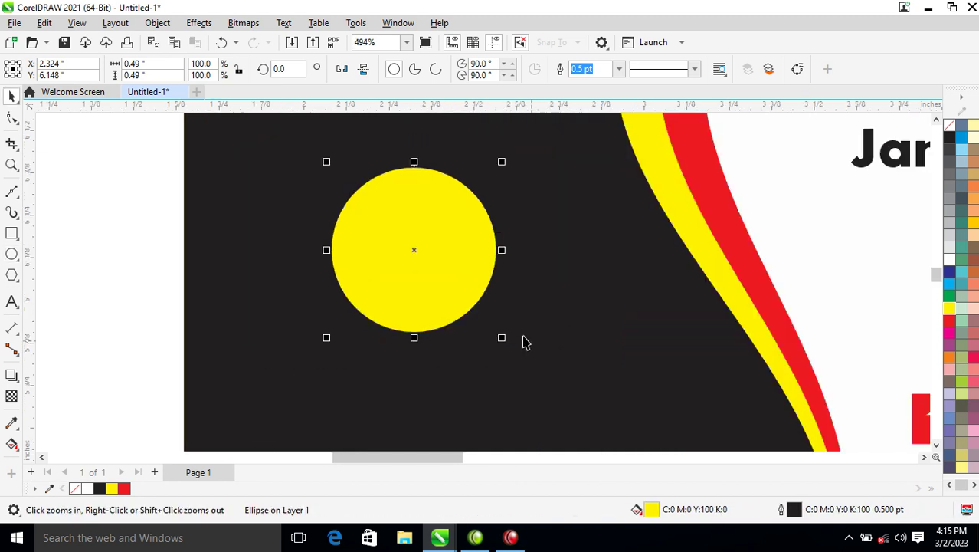
Step: Draw a Bézier S-curve across the circle and shrink it to 85%
{"action": "left_click", "coordinate": [12, 193]}
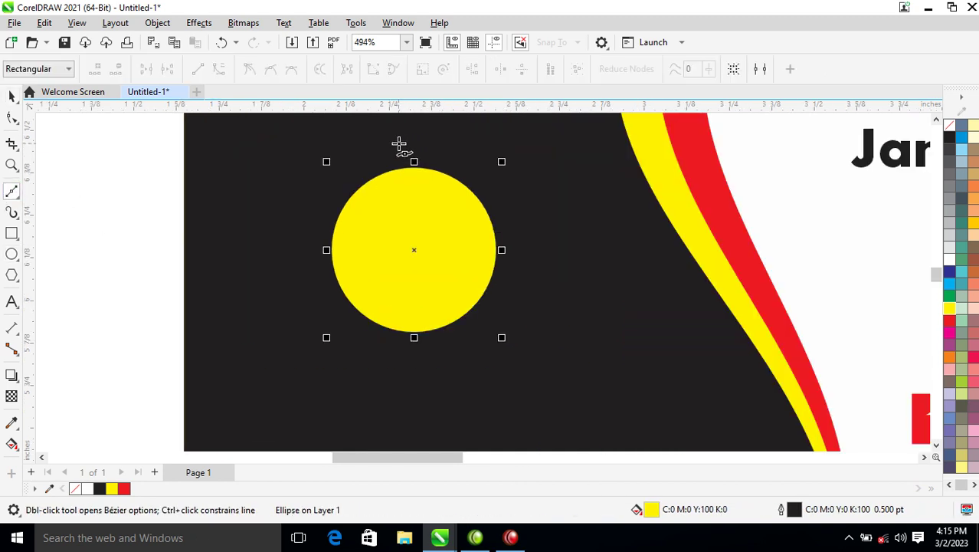
{"action": "left_click", "coordinate": [387, 138]}
{"action": "left_click_drag", "start_coordinate": [385, 230], "coordinate": [437, 300]}
{"action": "left_click_drag", "start_coordinate": [434, 368], "coordinate": [400, 412]}
{"action": "key", "text": "space"}
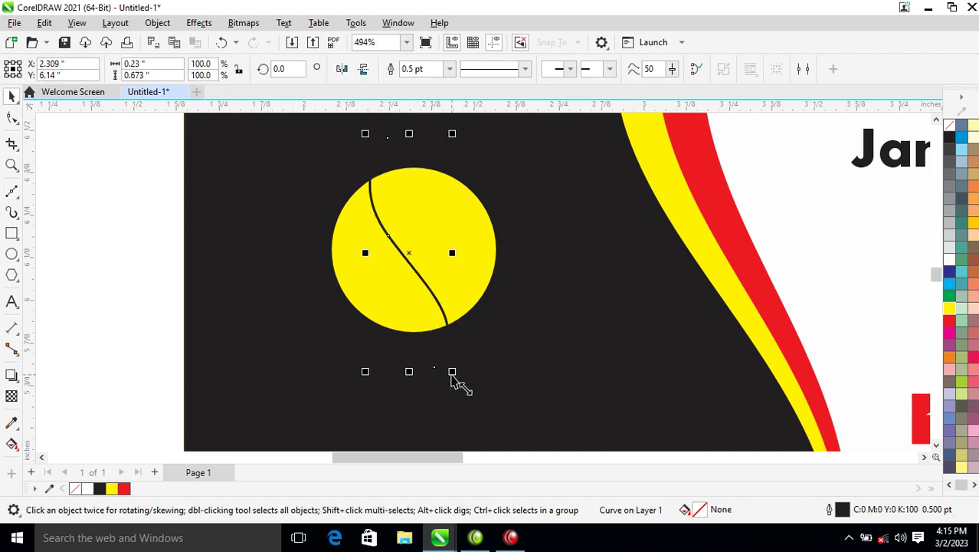
{"action": "left_click_drag", "start_coordinate": [452, 371], "coordinate": [449, 358]}
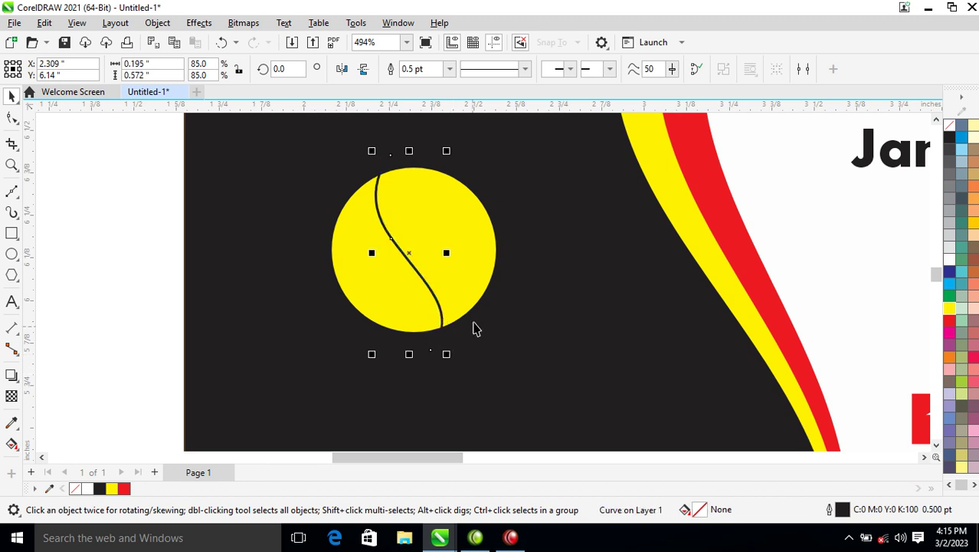
Step: Duplicate the curve to the right and open both curves' outline settings with F12
{"action": "left_click_drag", "start_coordinate": [407, 251], "coordinate": [447, 232]}
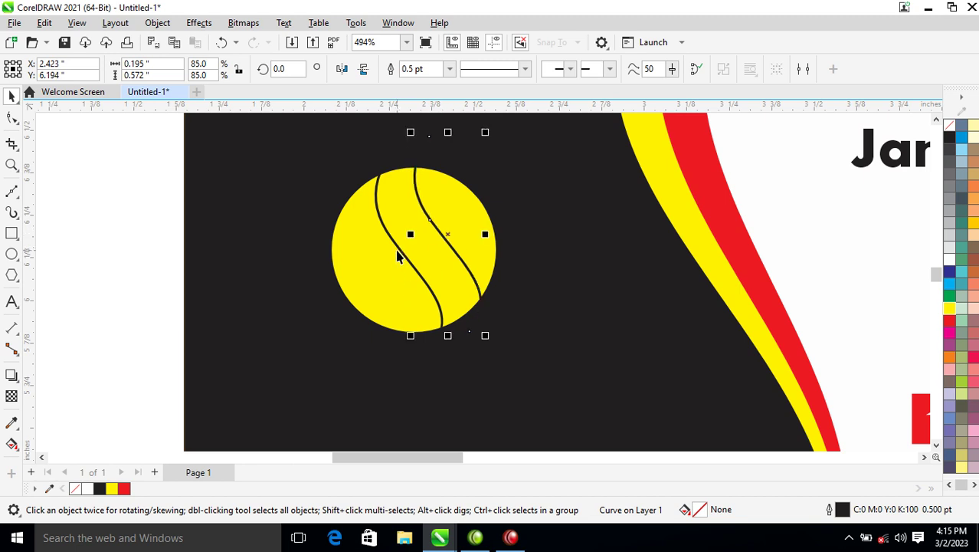
{"action": "left_click", "coordinate": [399, 253], "text": "shift"}
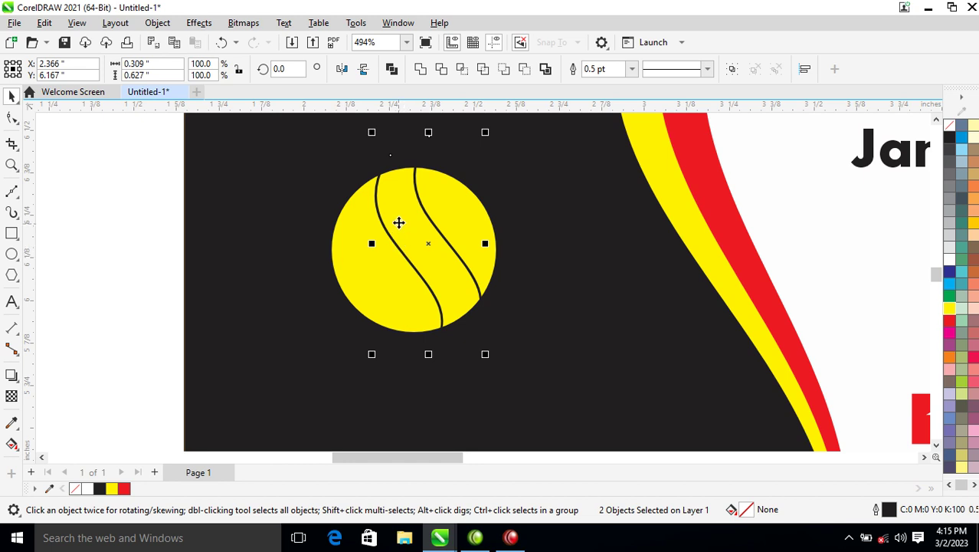
{"action": "key", "text": "F12"}
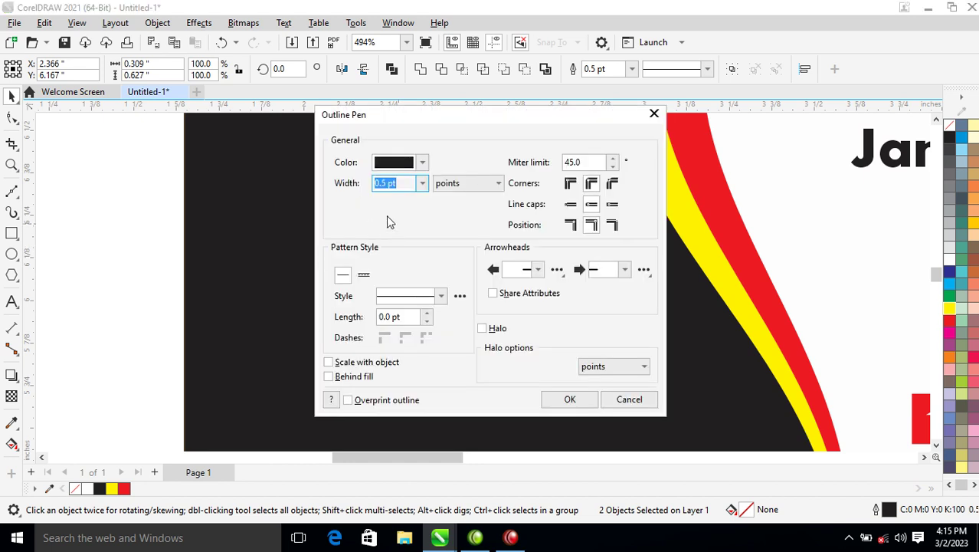